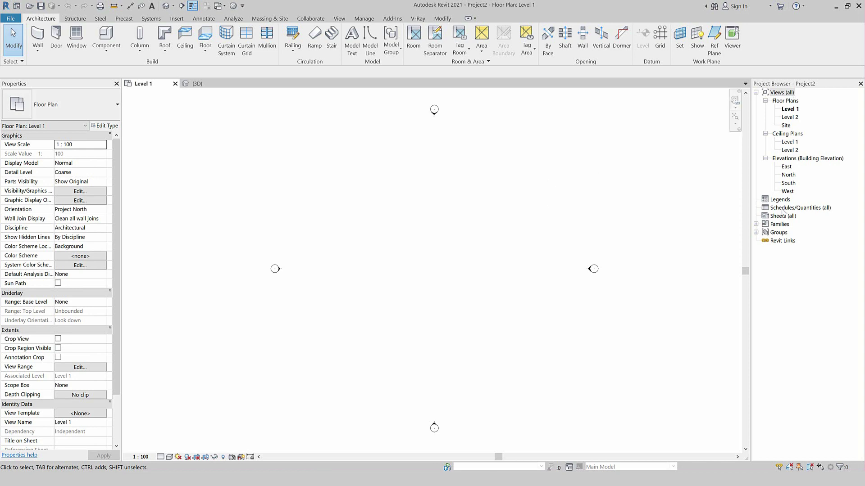
Step: Duplicate the 30mm Square Rectangular Mullion type as a new type named Wood Slat Wall
click(756, 224)
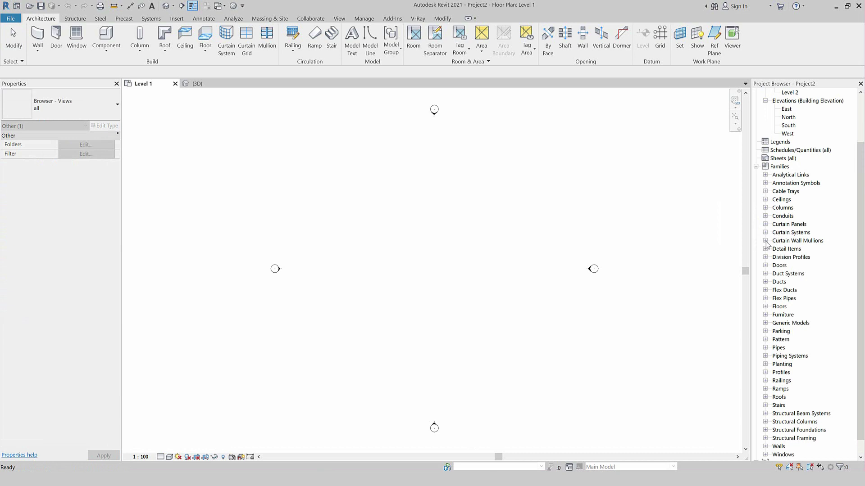
click(766, 241)
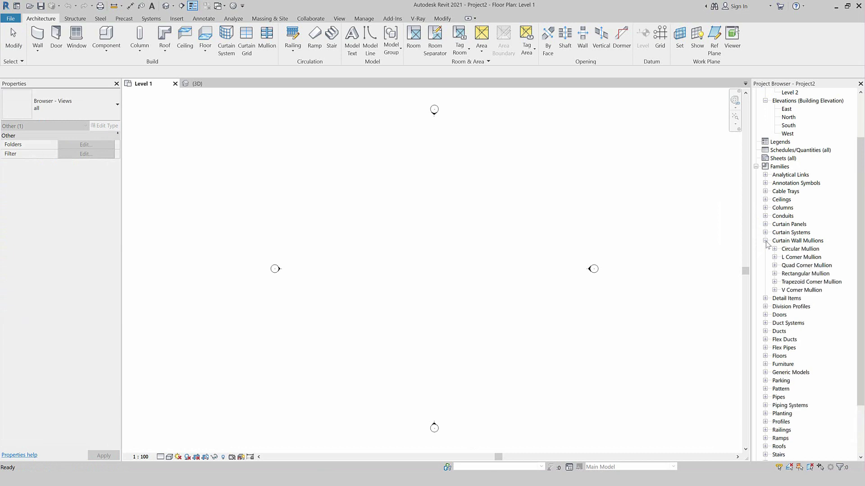
click(774, 273)
click(815, 283)
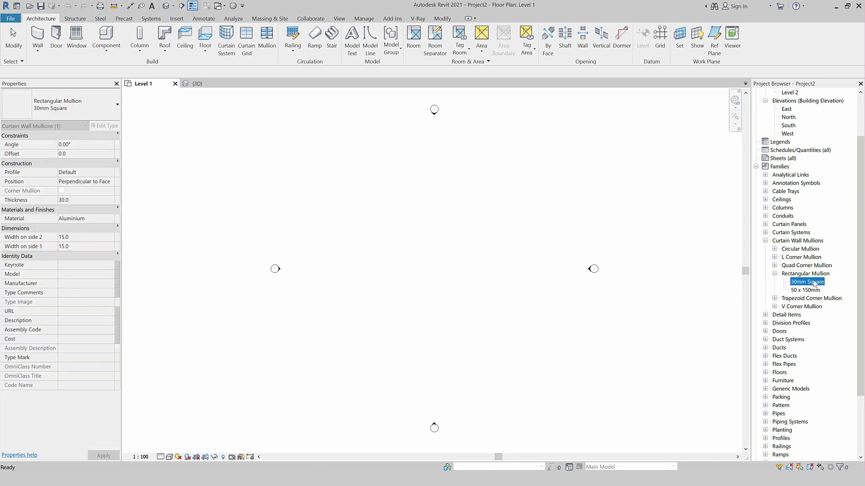
right_click(816, 285)
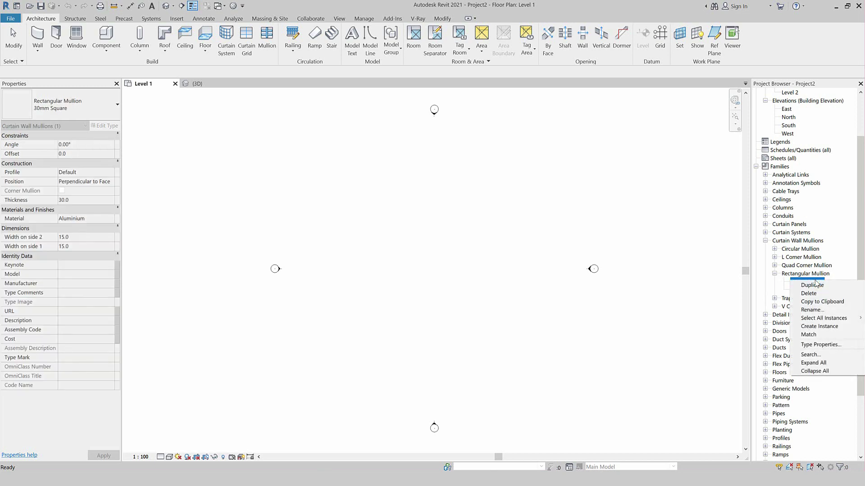
click(813, 285)
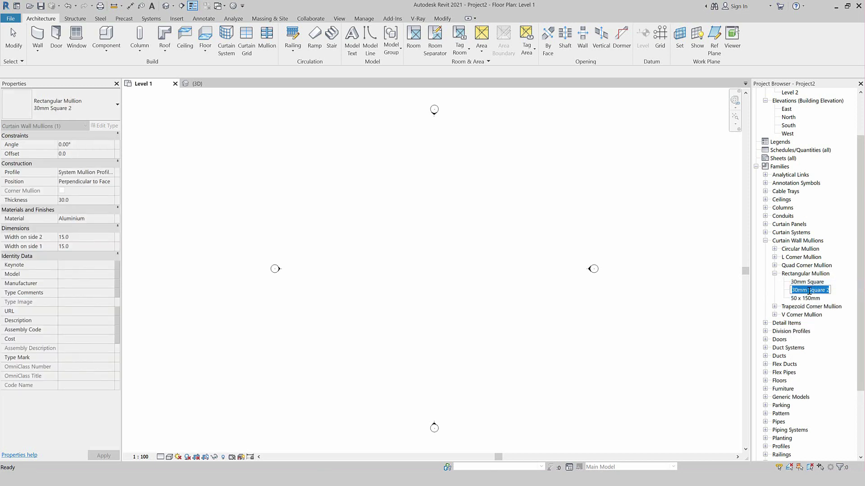
text(Wood 2)
text(Slat Wall)
key(Return)
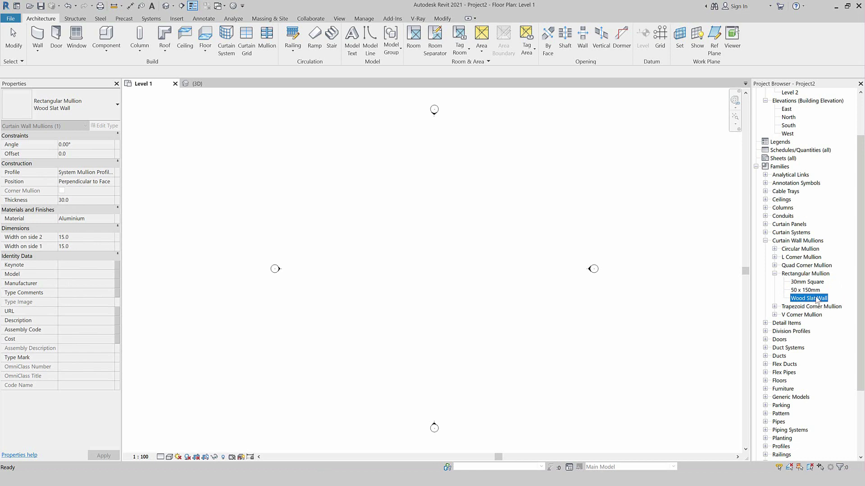
Step: Assign the Walnut material, using its render appearance, to the Wood Slat Wall mullion type
double_click(817, 300)
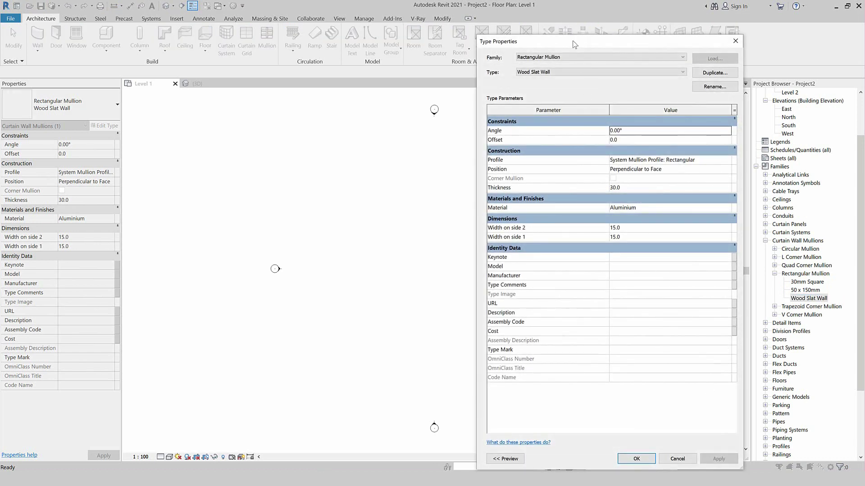
drag(569, 31, 390, 32)
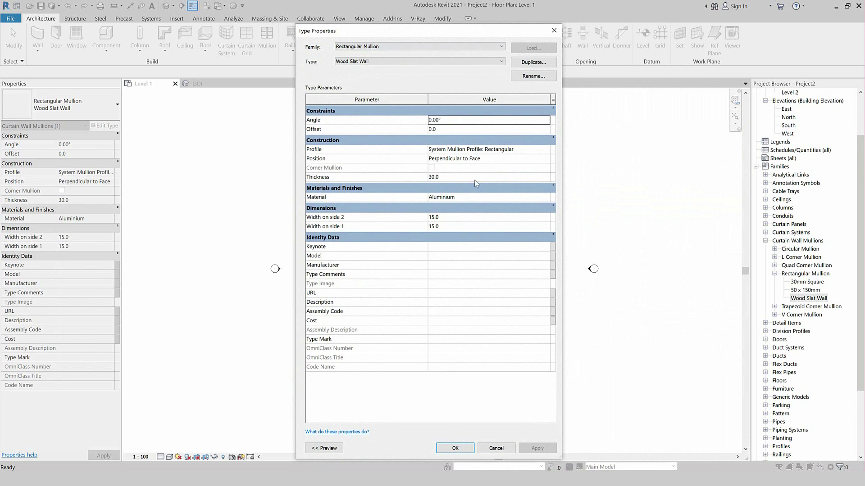
click(546, 198)
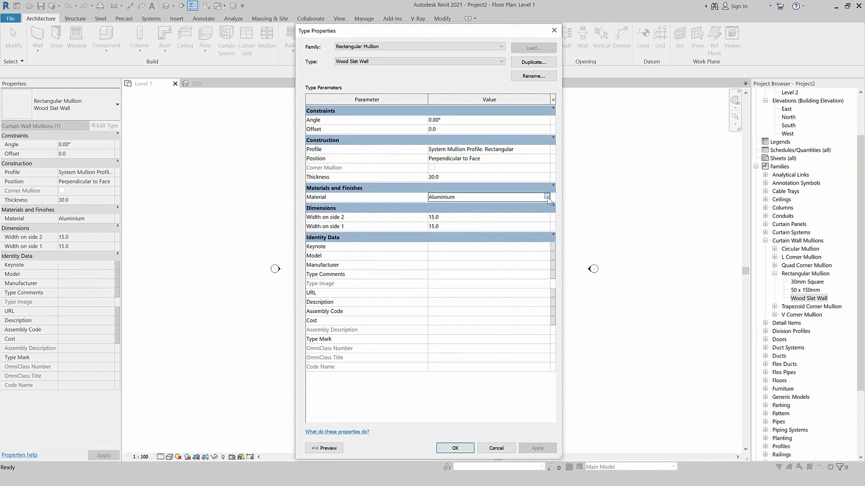
click(546, 196)
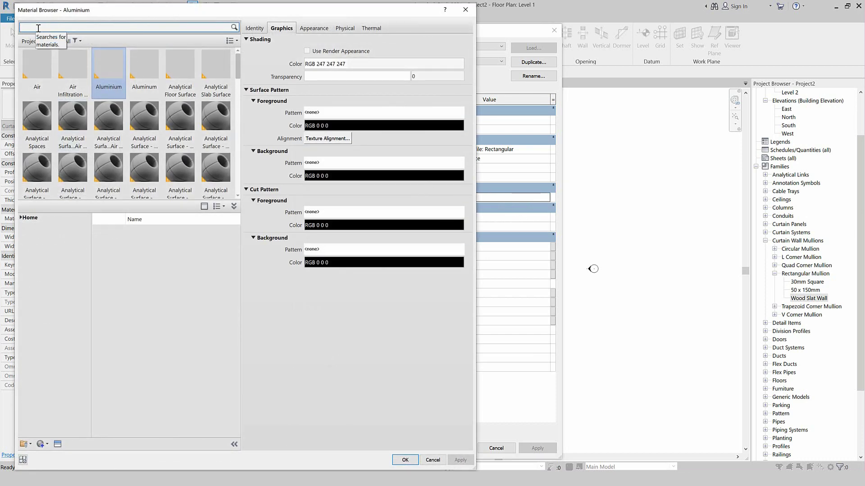
text(wood)
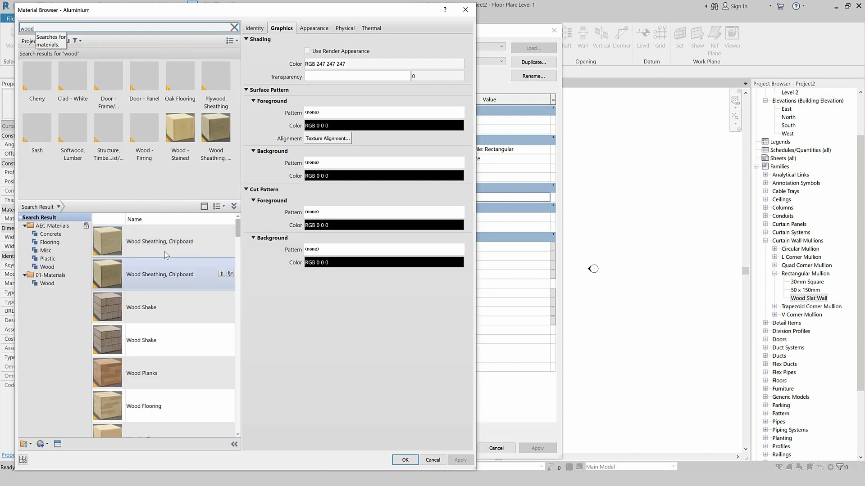
scroll(166, 350, down, 2)
scroll(168, 347, down, 2)
scroll(170, 331, down, 2)
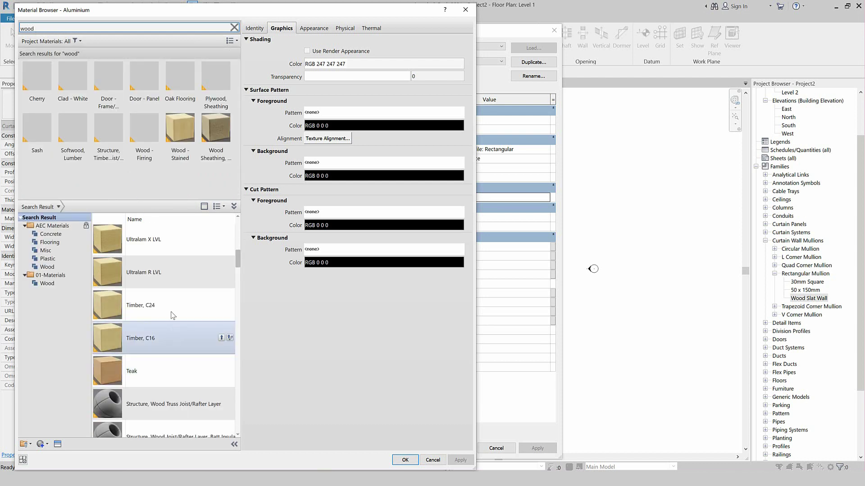
scroll(160, 347, up, 3)
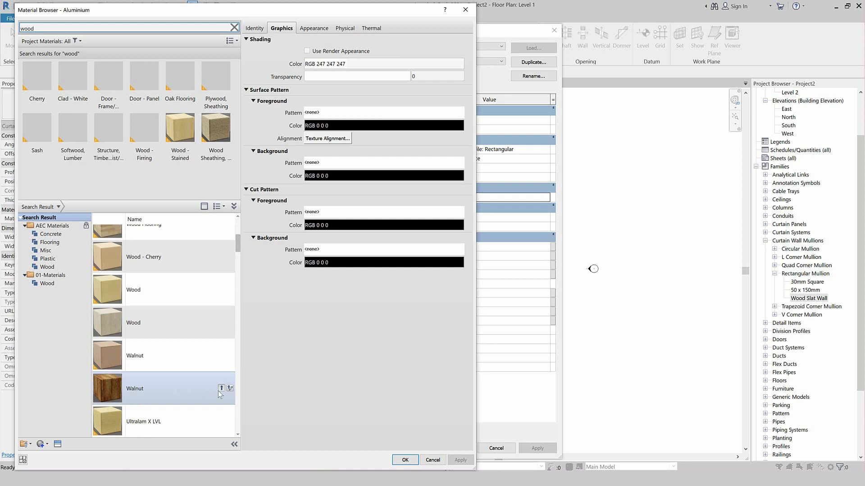
click(221, 389)
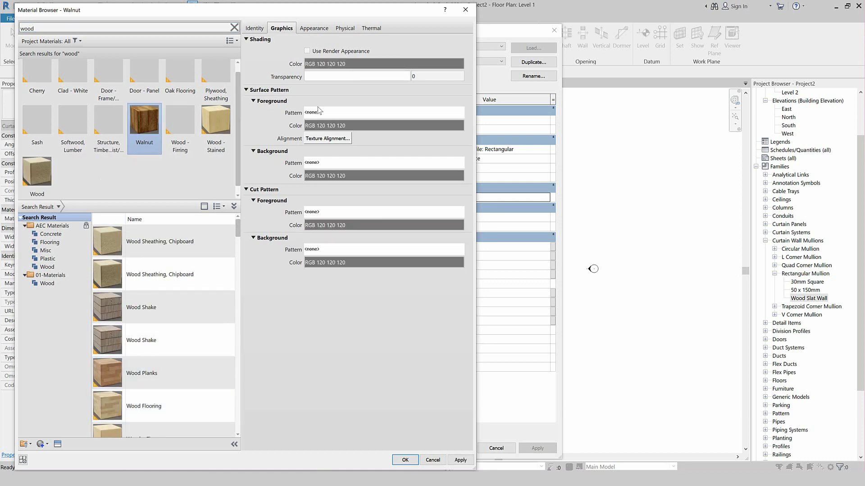
click(307, 51)
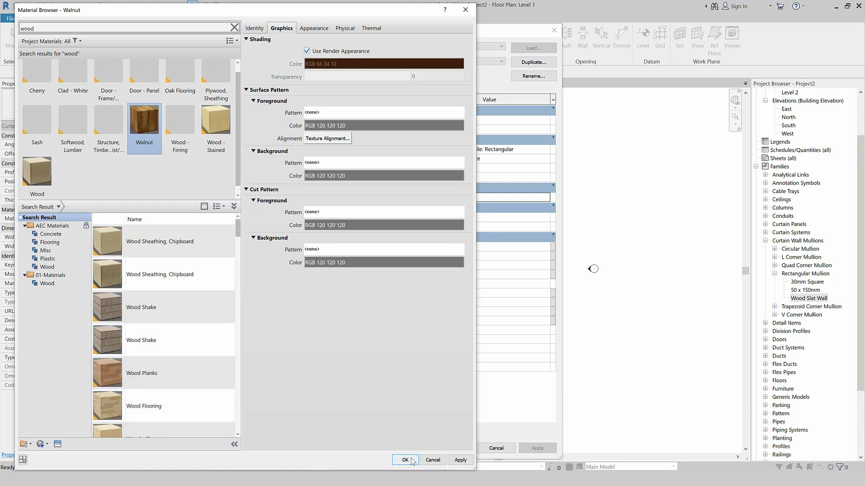
click(404, 460)
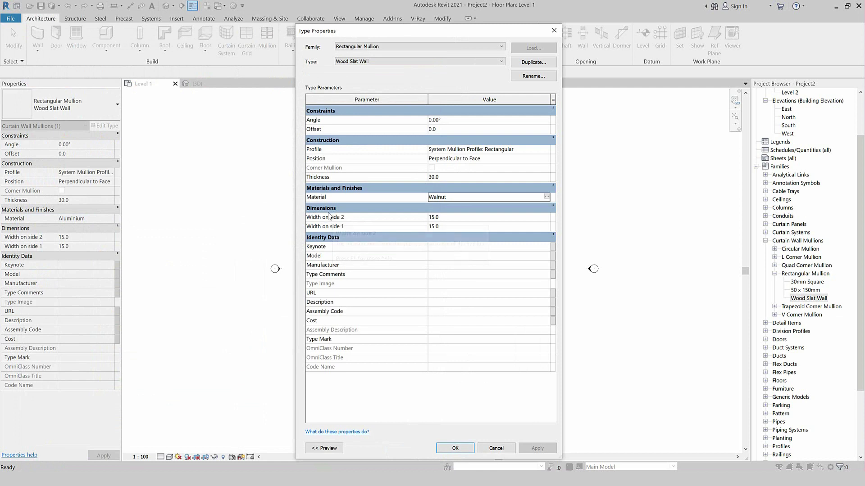
Step: Set the mullion widths on side 1 and side 2 to 50 and confirm
click(448, 217)
text(50)
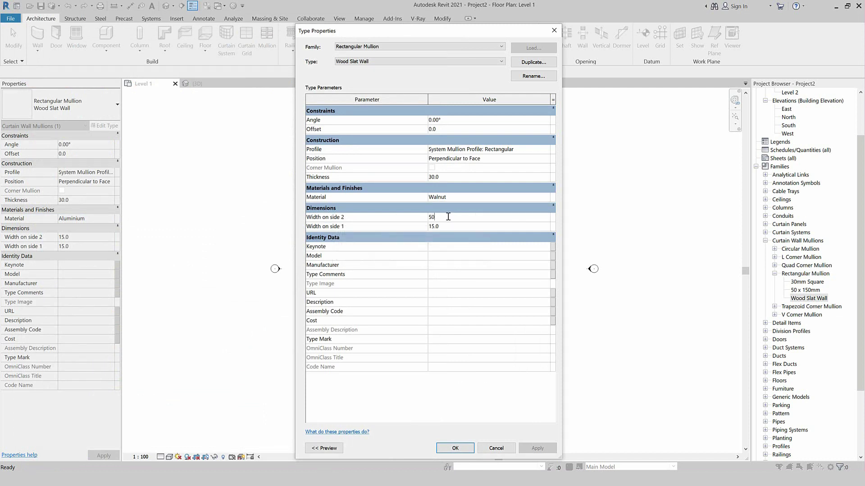
click(449, 226)
text(50)
click(455, 448)
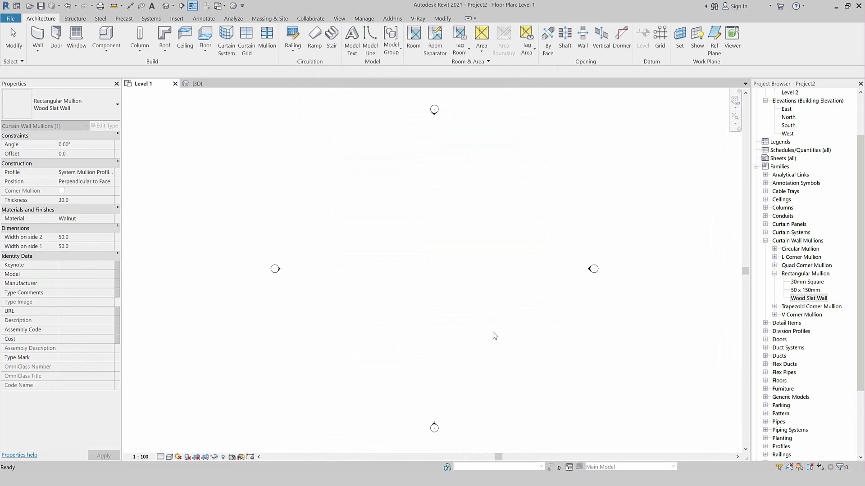
Step: Duplicate the Curtain Wall type as a new wall type named Wood Slat Wall
key(w)
key(a)
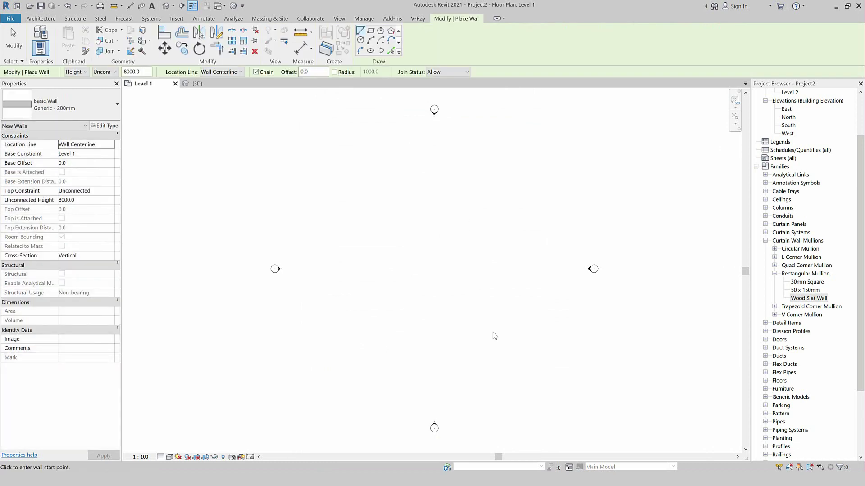
click(40, 19)
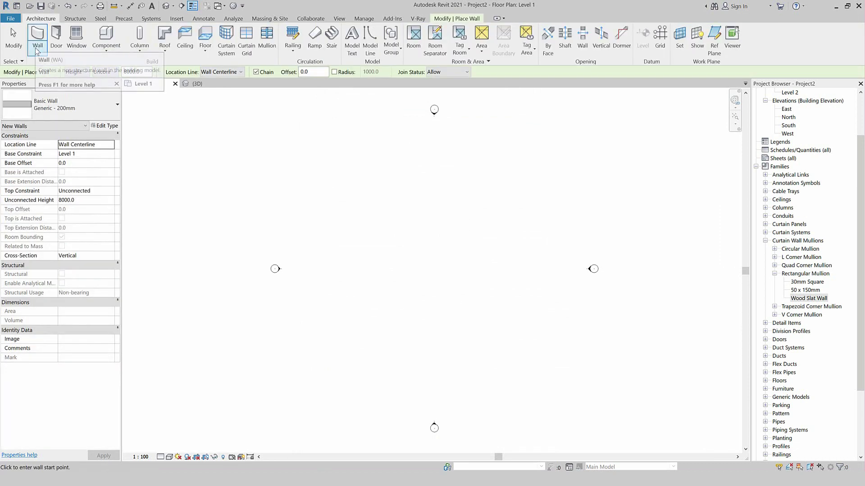
click(112, 106)
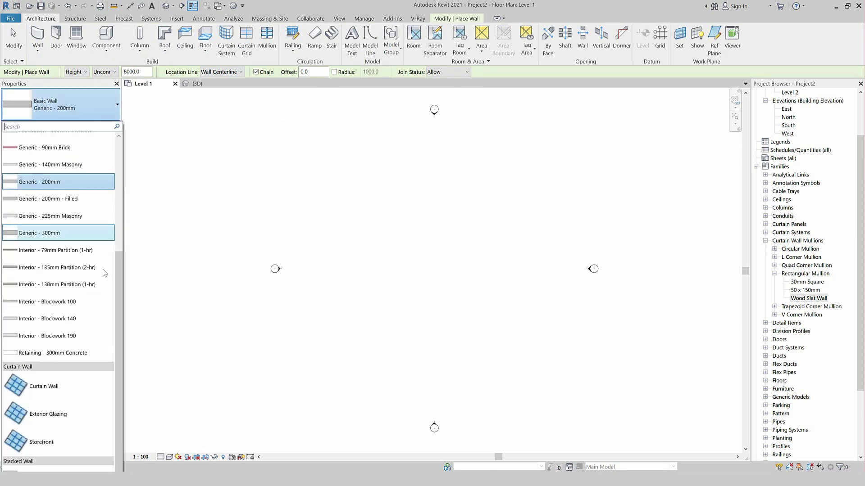
click(73, 388)
click(105, 125)
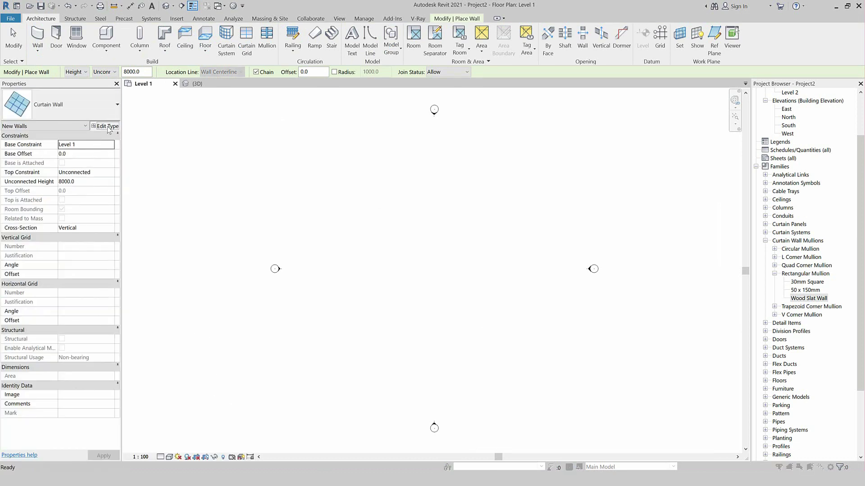
click(533, 62)
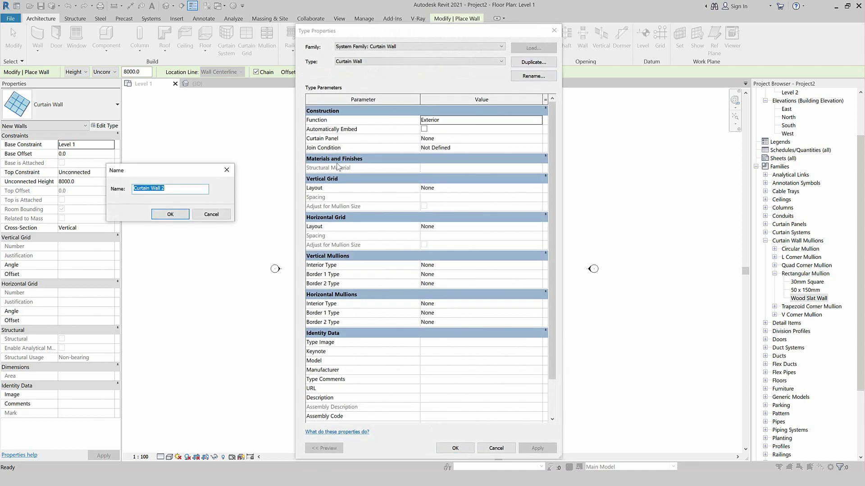
text(Wood Slat Wall)
click(171, 216)
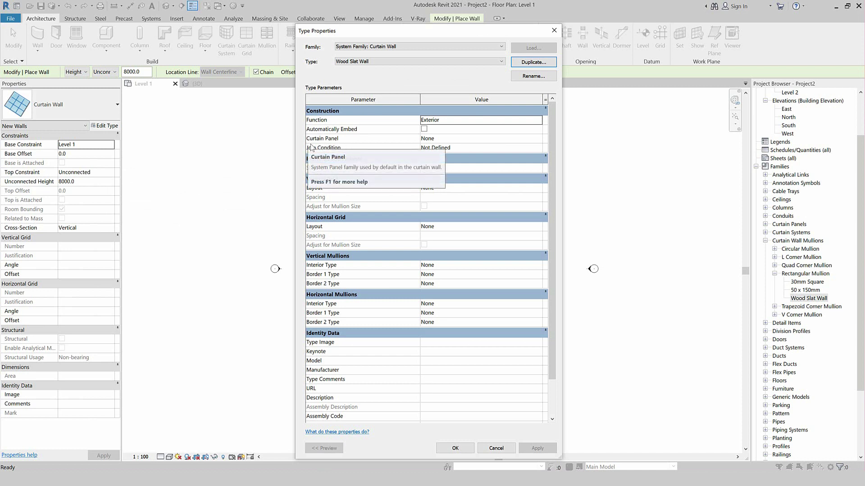
Step: Set the Wood Slat Wall curtain panels to Empty
click(539, 139)
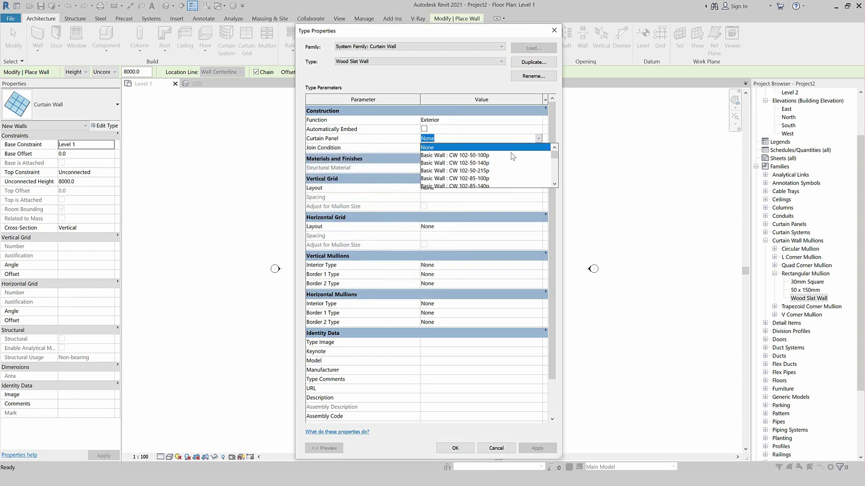
scroll(470, 168, down, 2)
scroll(471, 171, down, 1)
scroll(470, 174, down, 2)
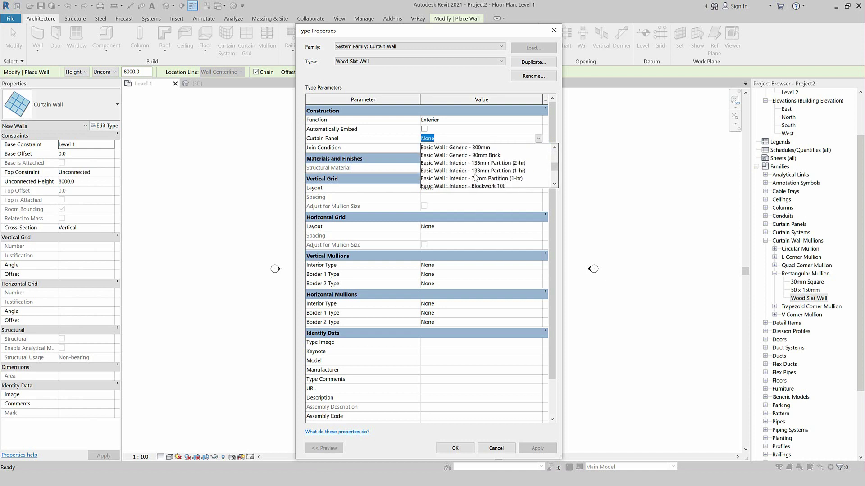
scroll(470, 178, down, 2)
scroll(469, 179, down, 2)
scroll(469, 179, down, 3)
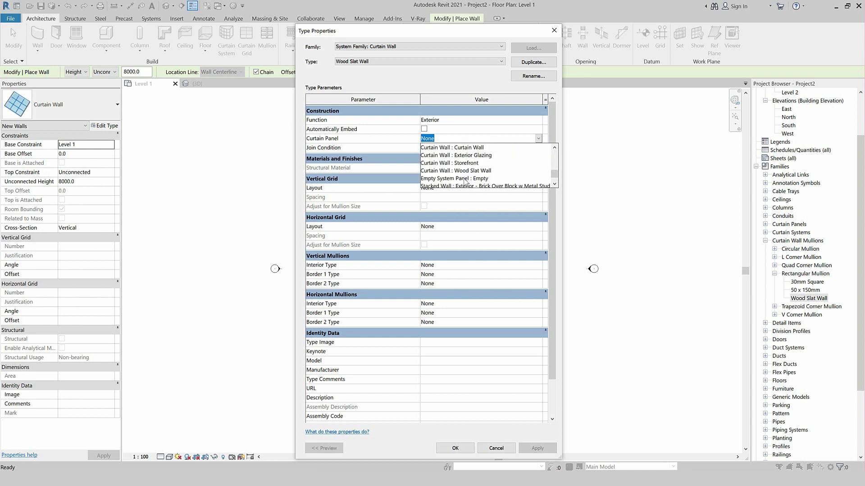
click(463, 179)
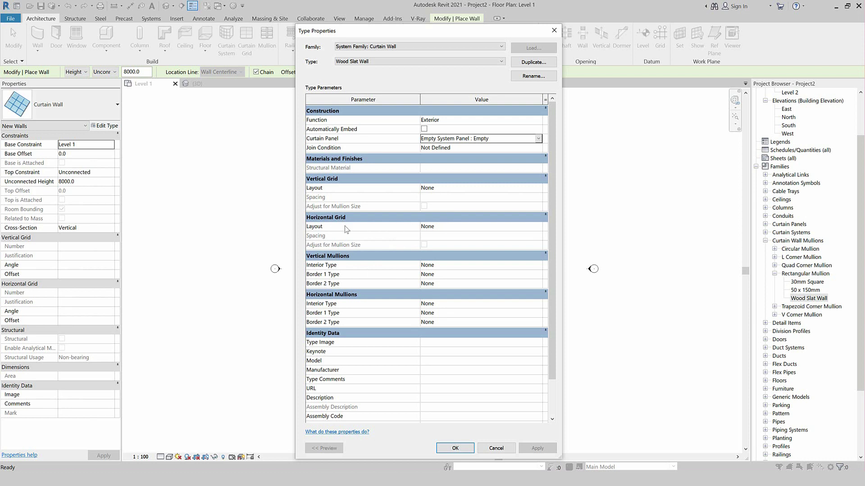
Step: Use a Fixed Distance 200 horizontal grid with Wood Slat Wall interior horizontal mullions
click(538, 228)
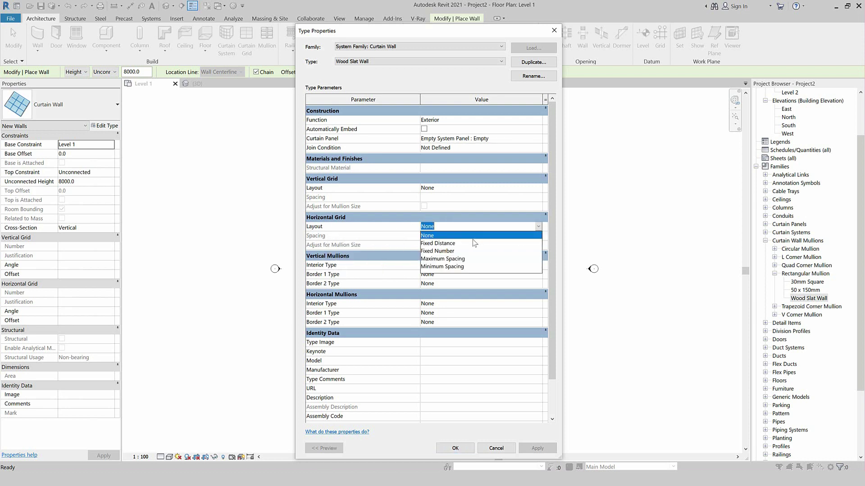
click(454, 244)
click(429, 236)
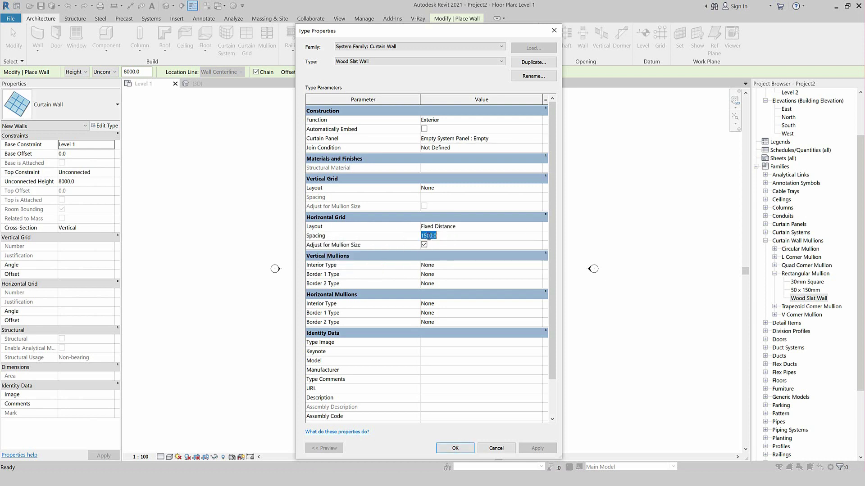
text(200)
click(540, 304)
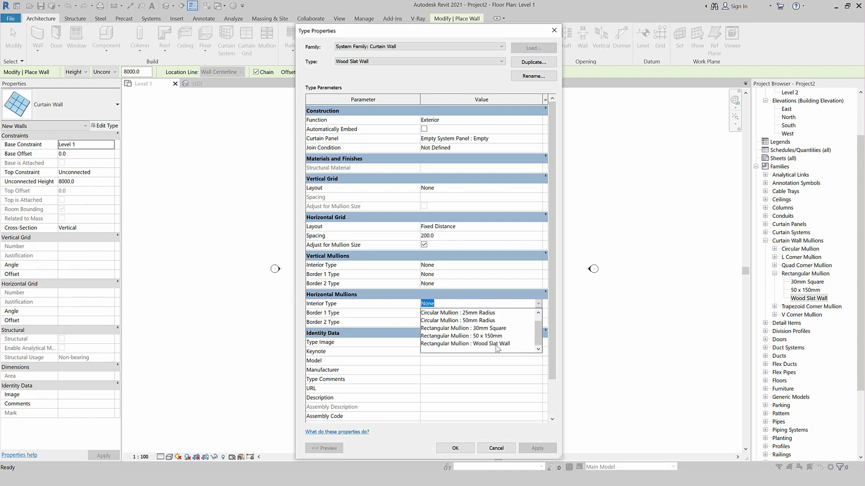
click(495, 344)
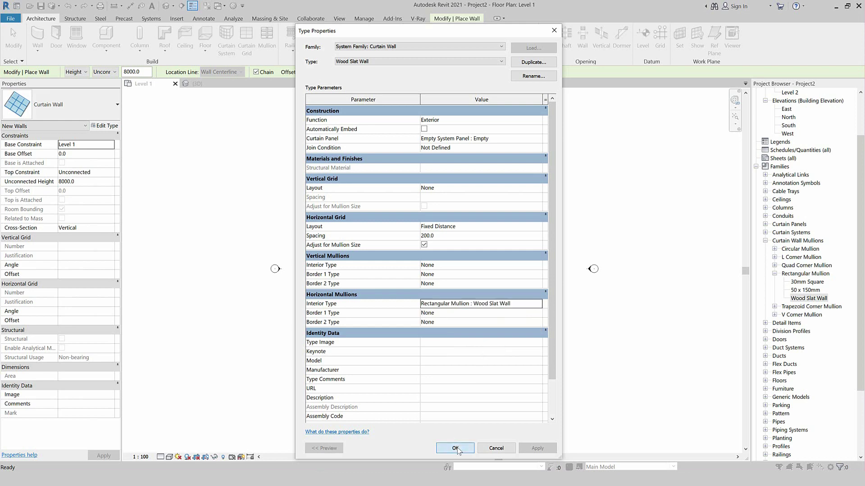
click(455, 449)
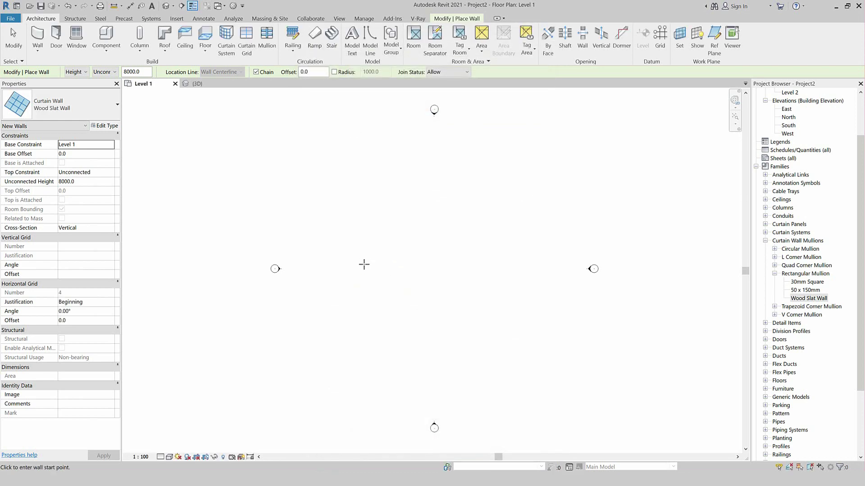
Step: Draw a straight Wood Slat Wall curtain wall and switch to the default 3D view
click(354, 270)
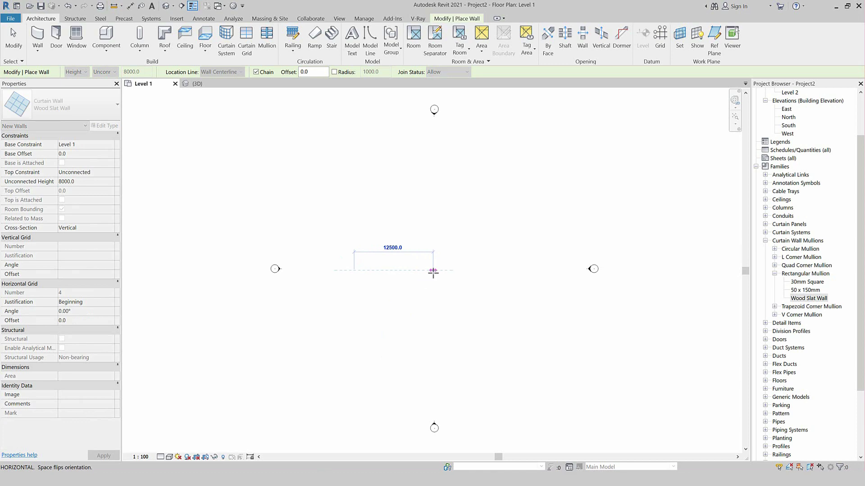
click(434, 271)
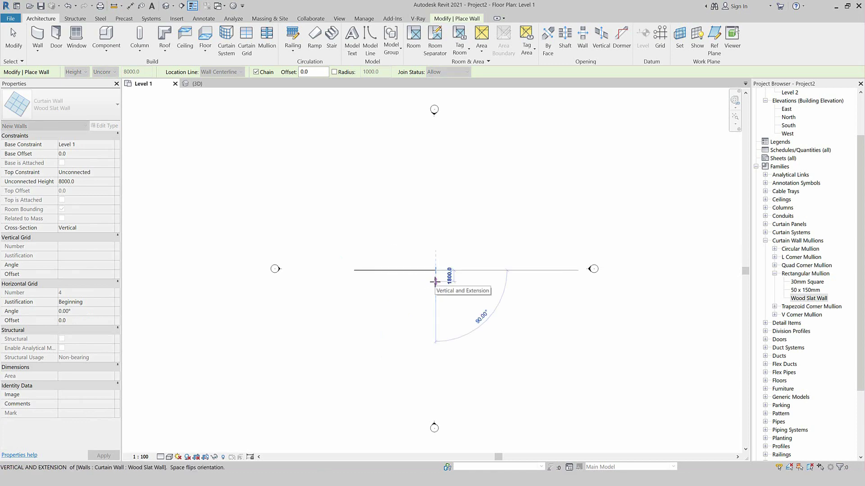
key(Escape)
key(Escape)
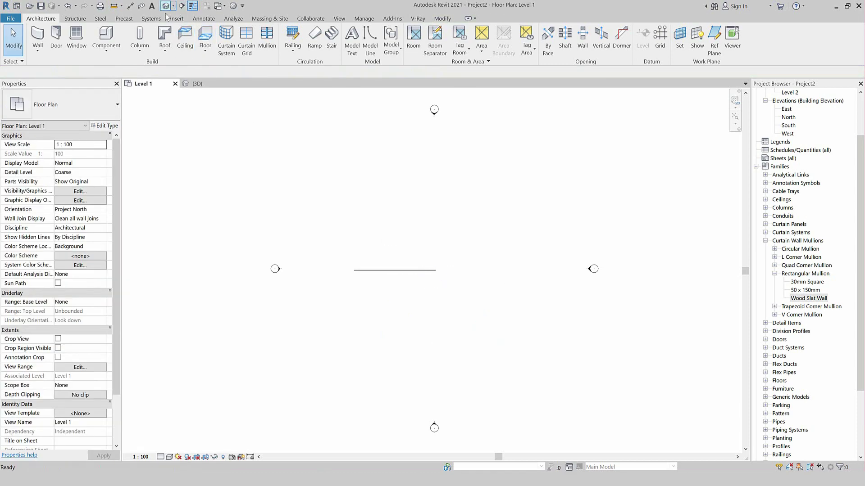
click(165, 6)
scroll(341, 281, up, 3)
scroll(342, 281, up, 3)
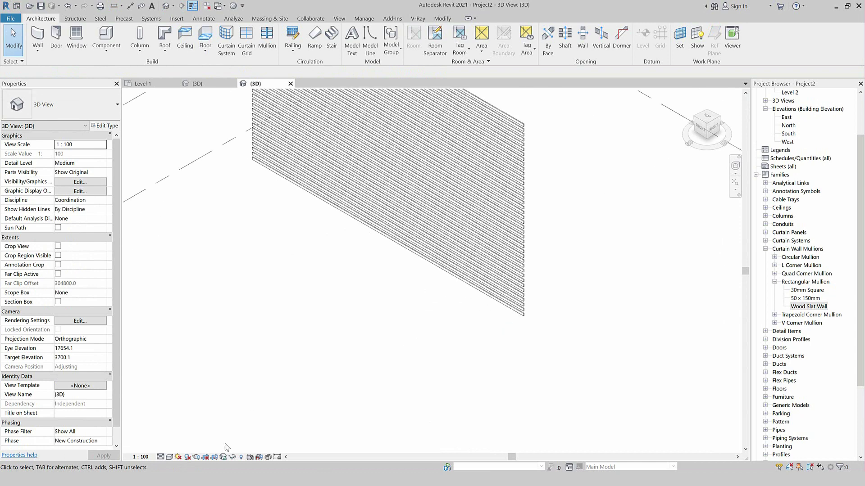
Step: Show the slat wall in Consistent Colors, then reopen the Wood Slat Wall mullion type
click(169, 456)
click(189, 430)
shift+middle_drag(495, 451, 512, 269)
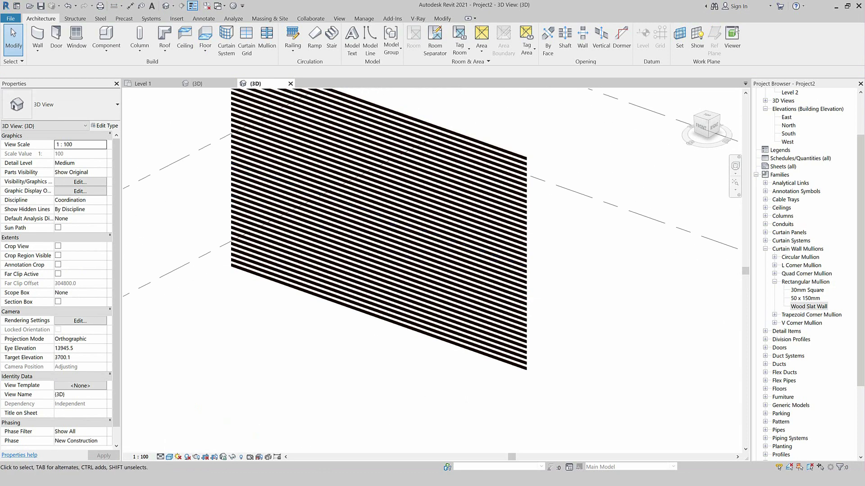
click(169, 457)
click(185, 439)
scroll(468, 253, up, 1)
scroll(468, 252, up, 1)
shift+middle_drag(584, 408, 527, 419)
scroll(528, 419, down, 2)
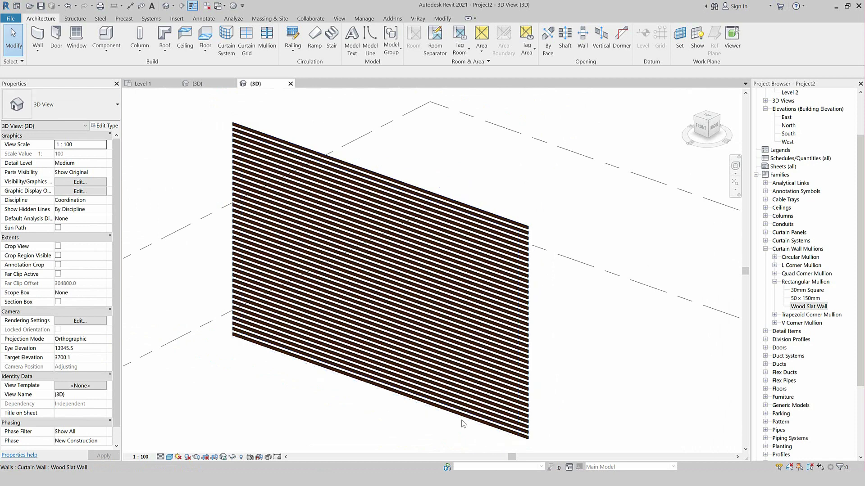
click(806, 307)
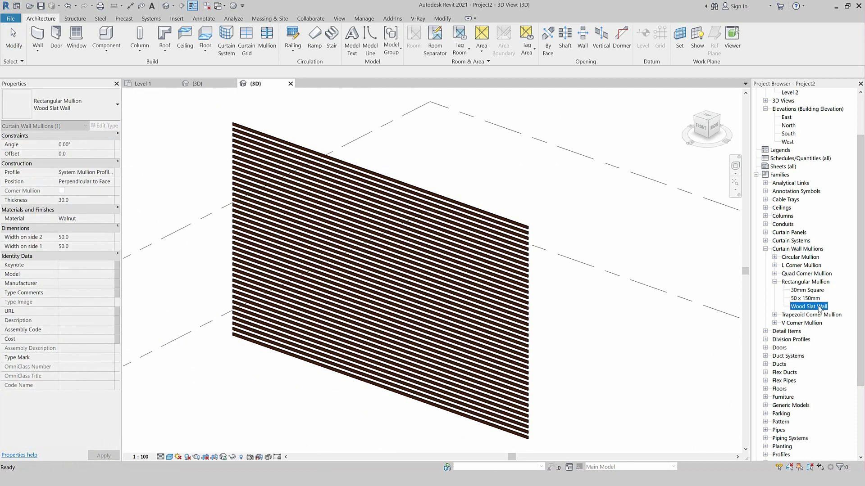
double_click(817, 309)
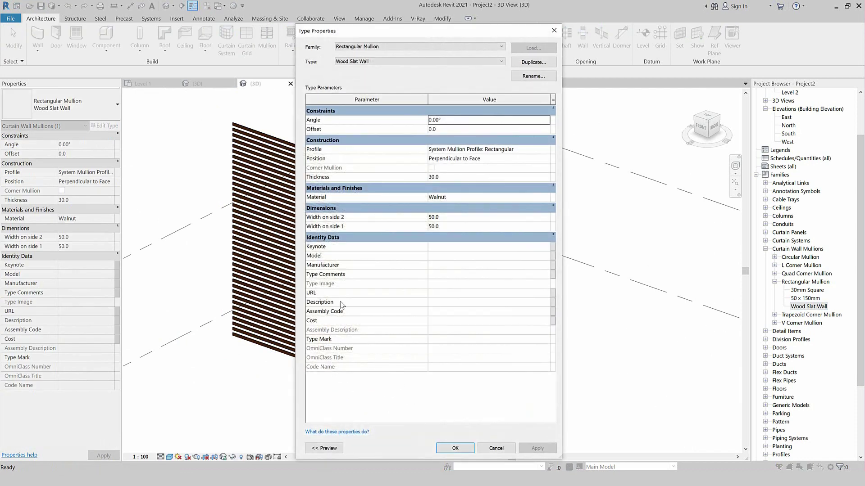
click(444, 178)
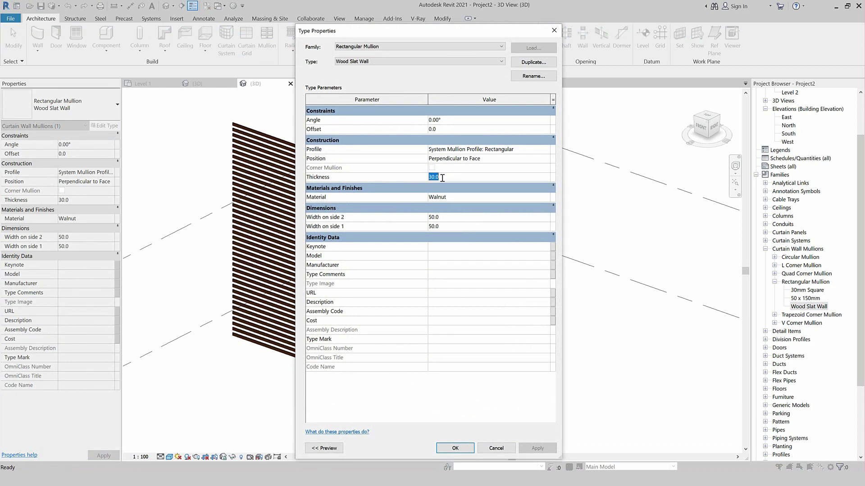
text(50)
click(455, 449)
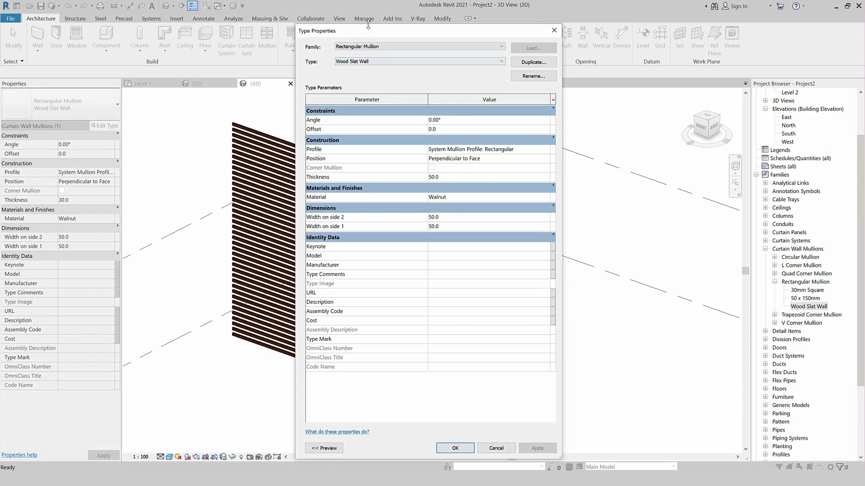
drag(368, 25, 621, 16)
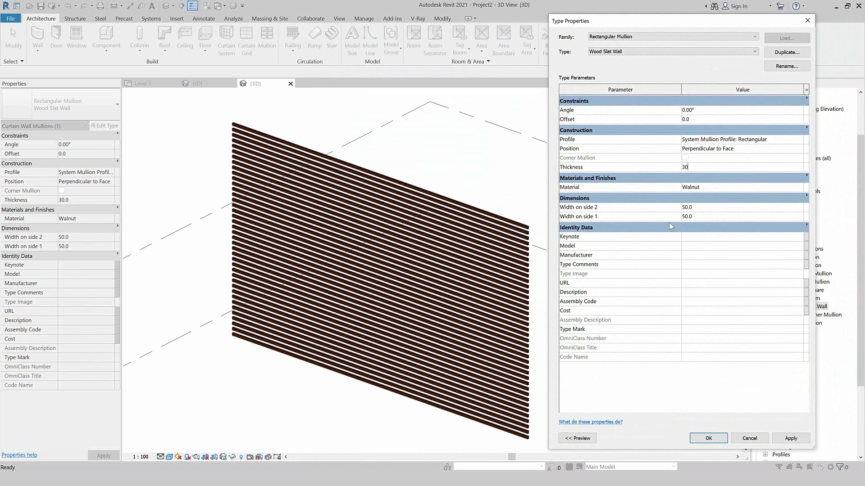
click(701, 443)
scroll(538, 211, up, 3)
scroll(538, 211, up, 3)
scroll(537, 211, up, 2)
scroll(535, 210, up, 2)
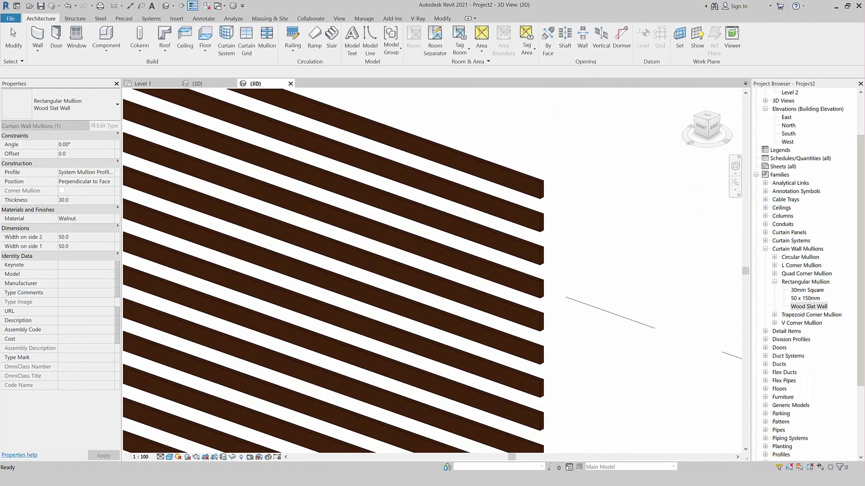
double_click(818, 308)
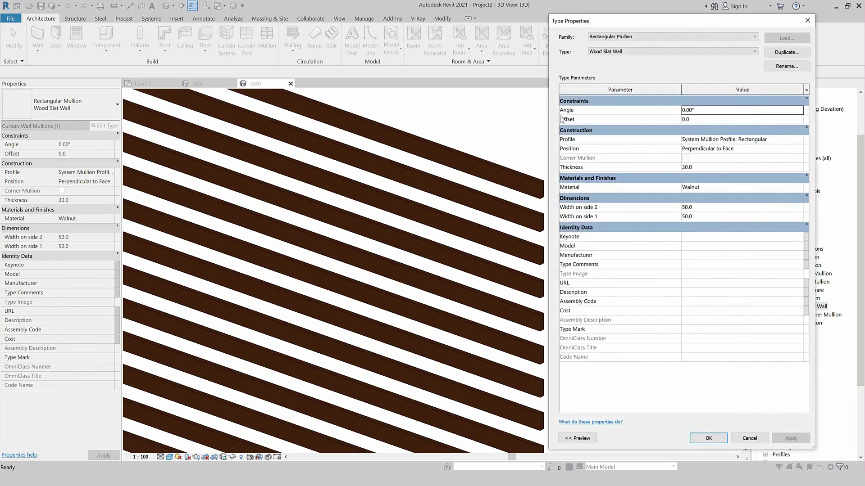
click(709, 110)
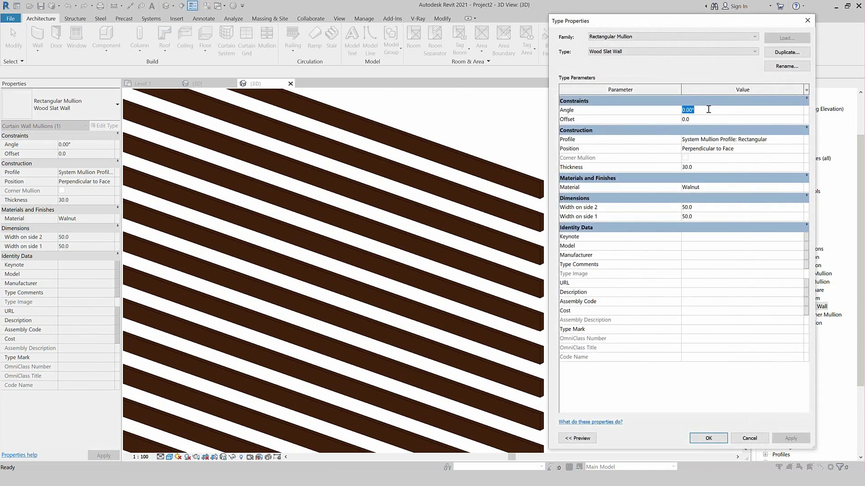
text(30)
click(792, 440)
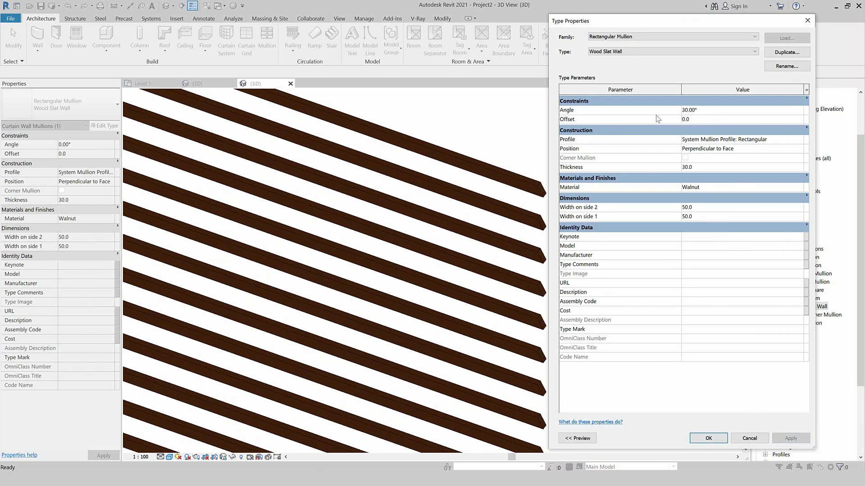
text(-)
click(794, 442)
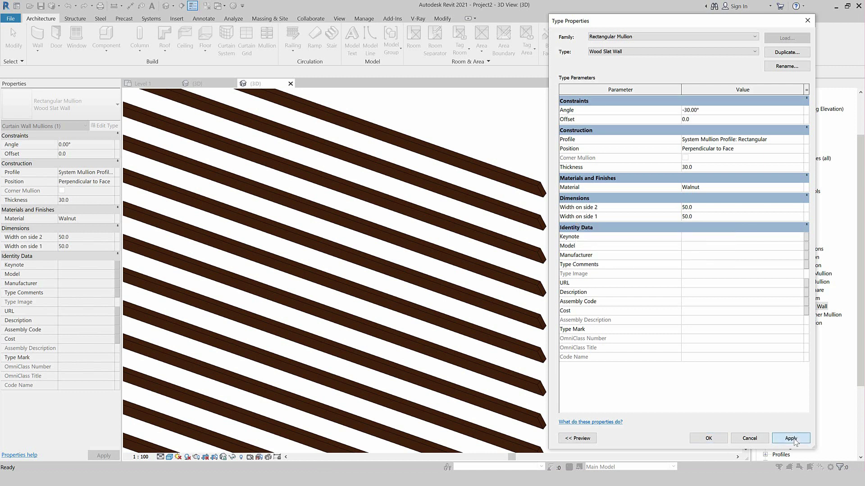
click(728, 115)
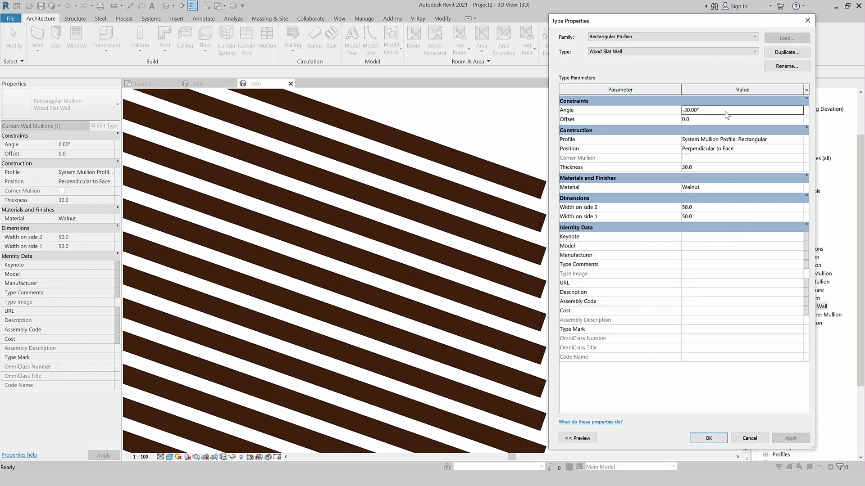
click(709, 438)
scroll(536, 235, down, 2)
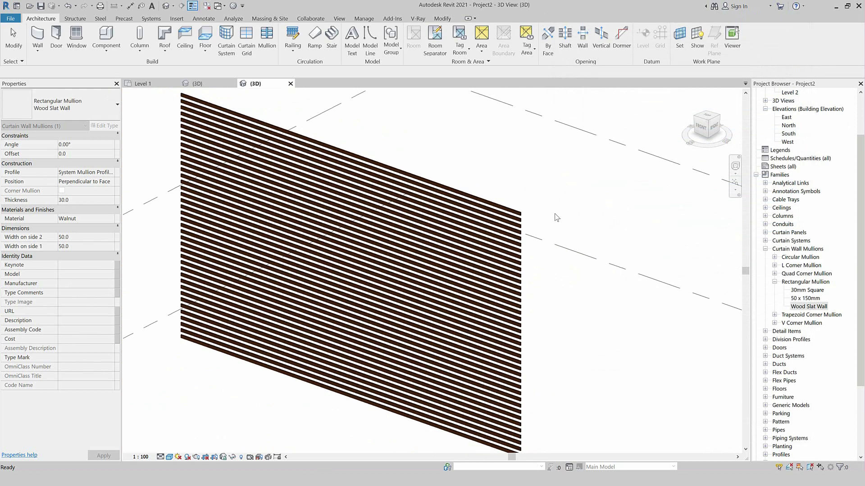
scroll(462, 209, down, 1)
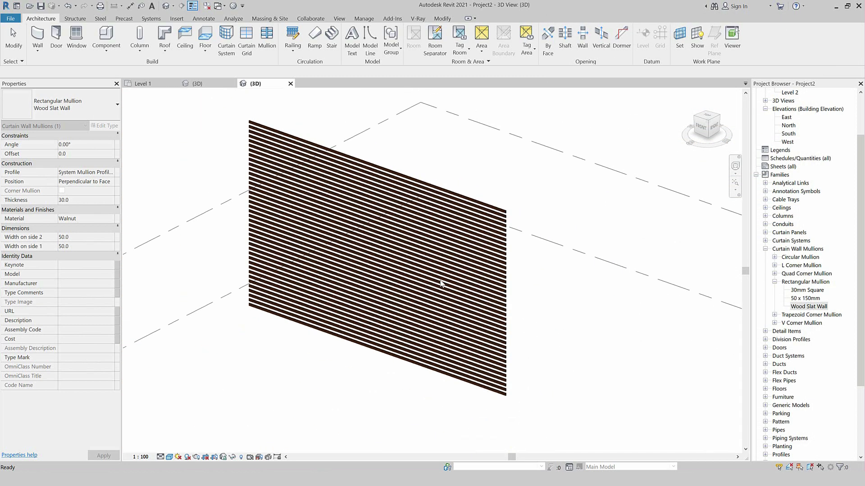
scroll(451, 363, down, 1)
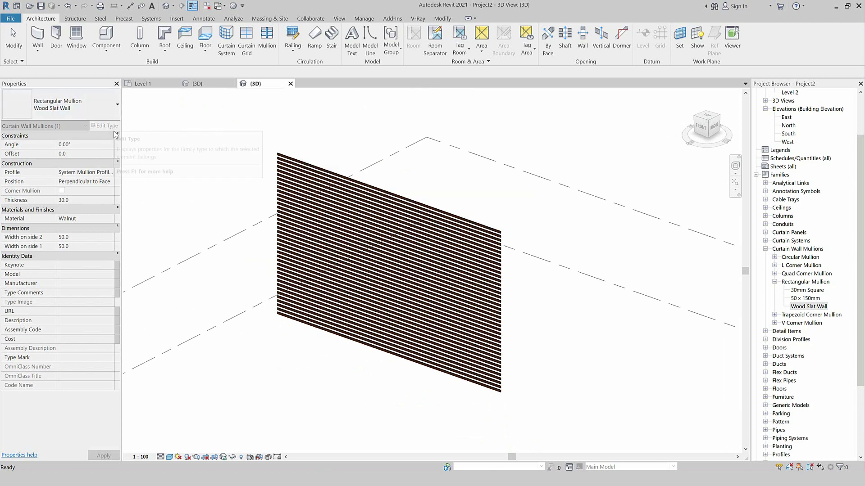
Step: Duplicate the Wood Slat Wall curtain wall type as Vertical Wood Slat Wall
key(w)
key(a)
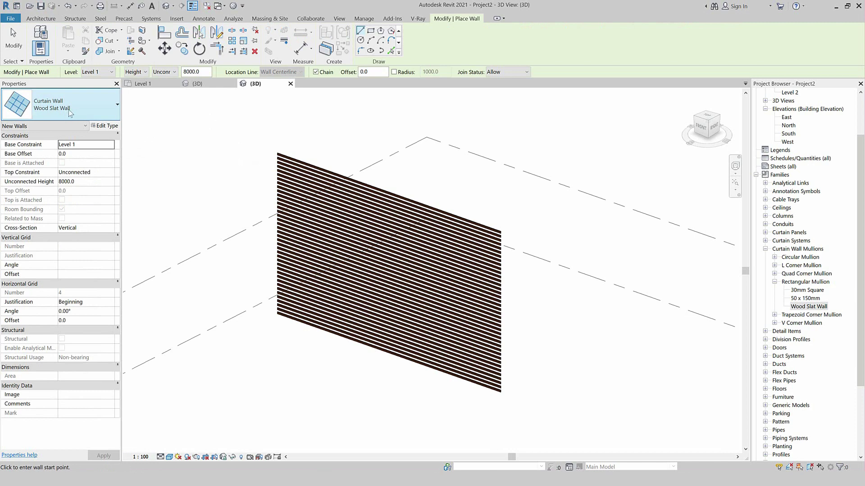
click(106, 126)
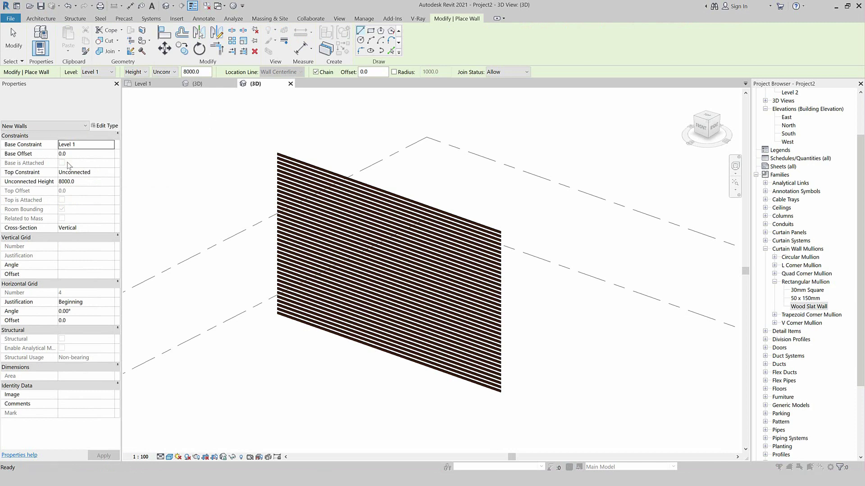
click(787, 52)
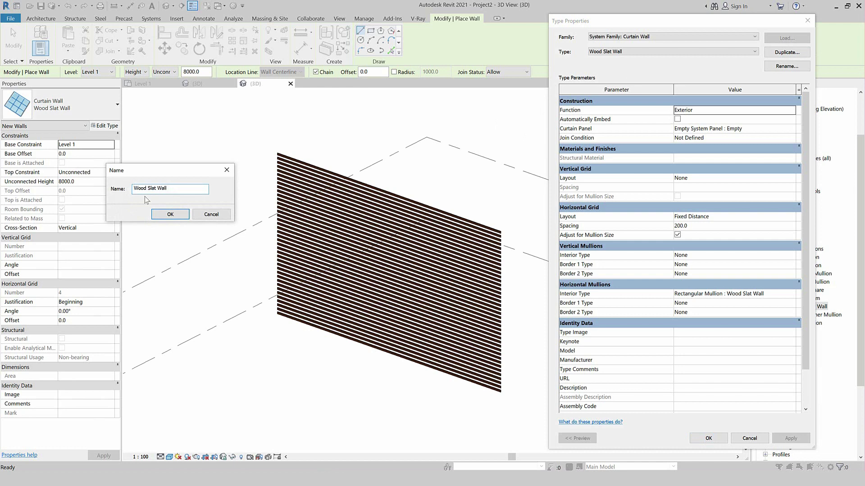
text(Vetic)
text(al)
click(170, 215)
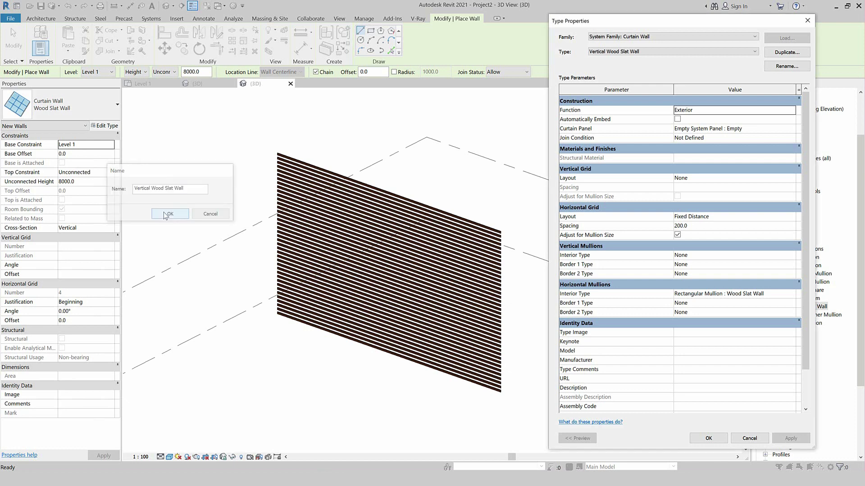
drag(695, 25, 406, 11)
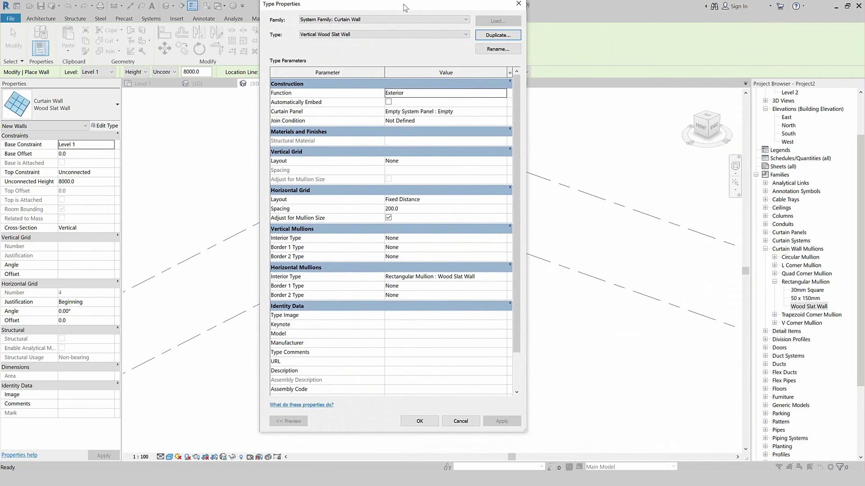
Step: Set the horizontal grid layout to None and the vertical grid to Fixed Distance 200
click(505, 206)
click(433, 207)
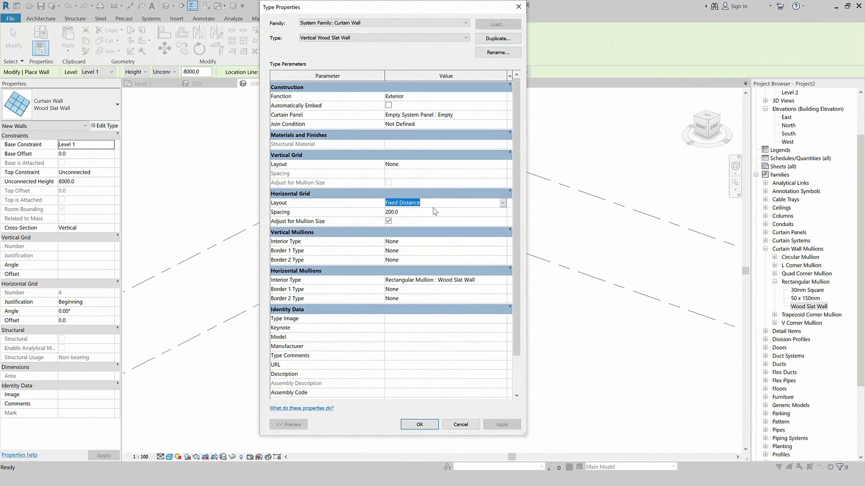
click(503, 203)
click(482, 211)
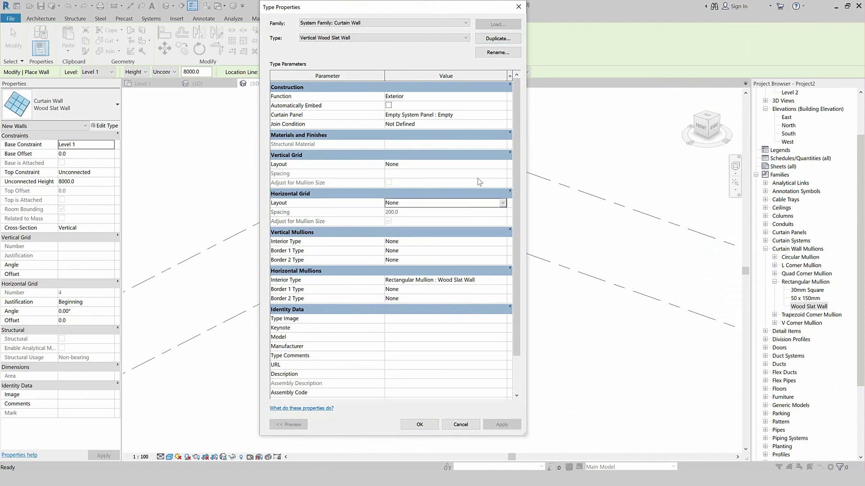
click(503, 164)
click(502, 165)
click(426, 182)
text(200)
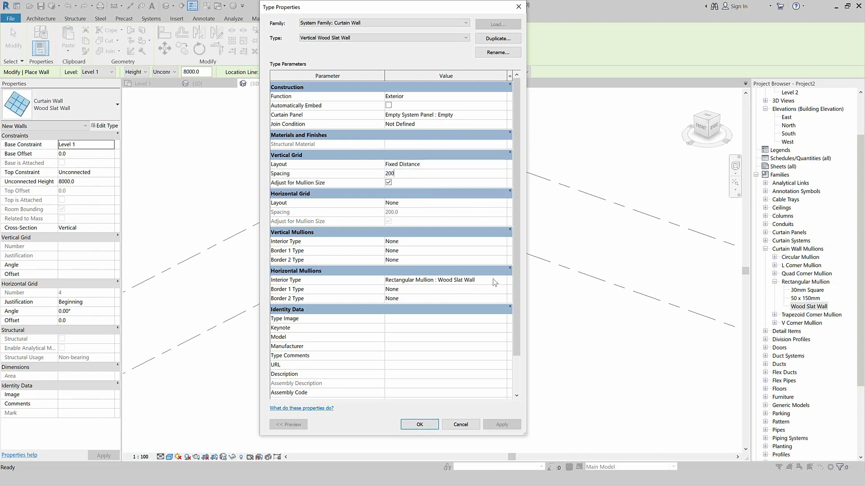
click(492, 280)
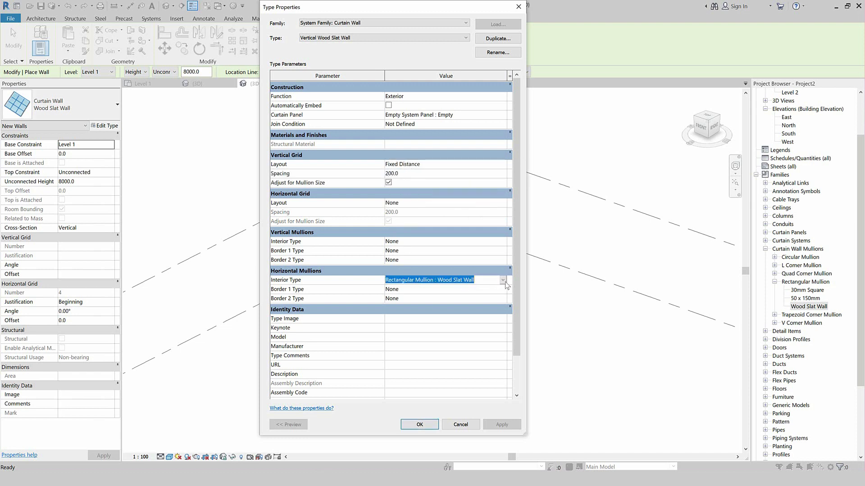
Step: Remove horizontal mullions, use Wood Slat Wall vertical mullions, and accept the type settings
scroll(415, 293, up, 1)
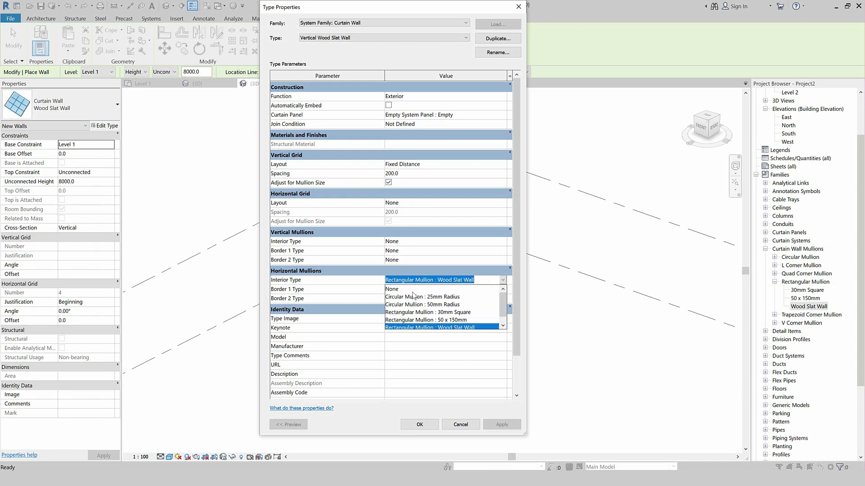
click(481, 279)
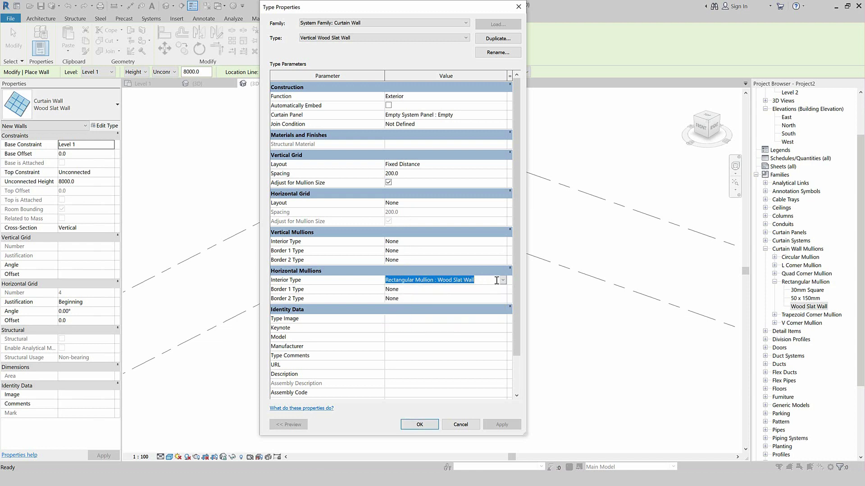
click(503, 280)
scroll(450, 293, up, 1)
click(414, 284)
click(413, 242)
double_click(413, 242)
text(Rectangular Mullion : Wood Slat Wall)
click(458, 251)
click(419, 425)
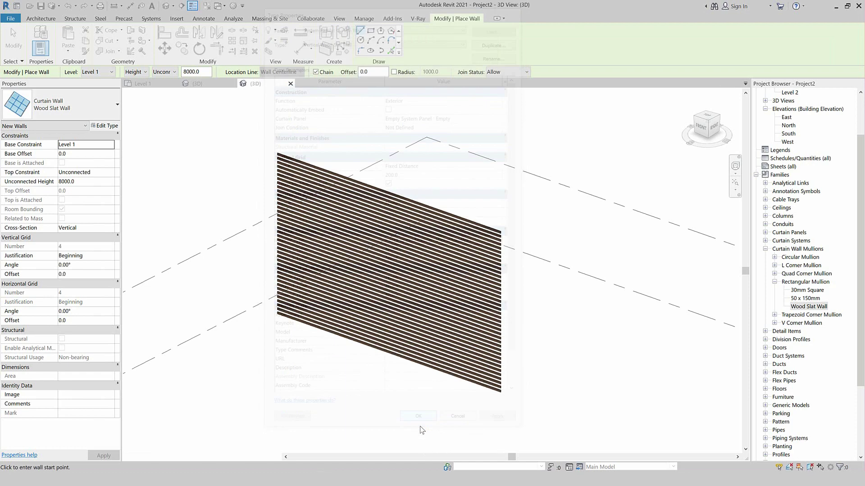
Step: Draw a Vertical Wood Slat Wall curtain wall beside the horizontal one
click(463, 352)
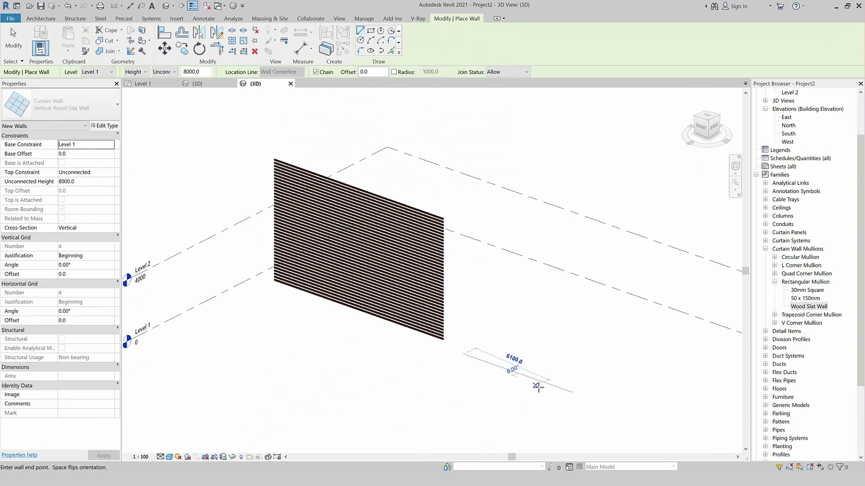
click(578, 394)
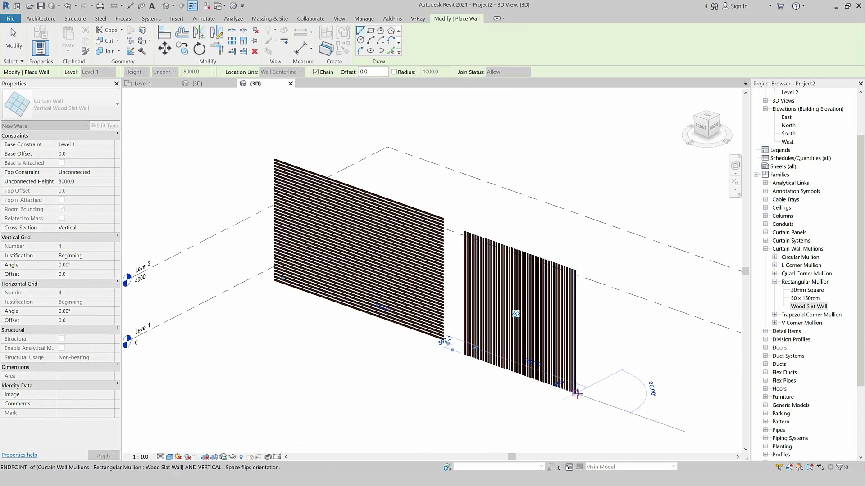
scroll(578, 395, up, 3)
key(Escape)
key(Escape)
scroll(466, 419, down, 1)
scroll(467, 419, down, 1)
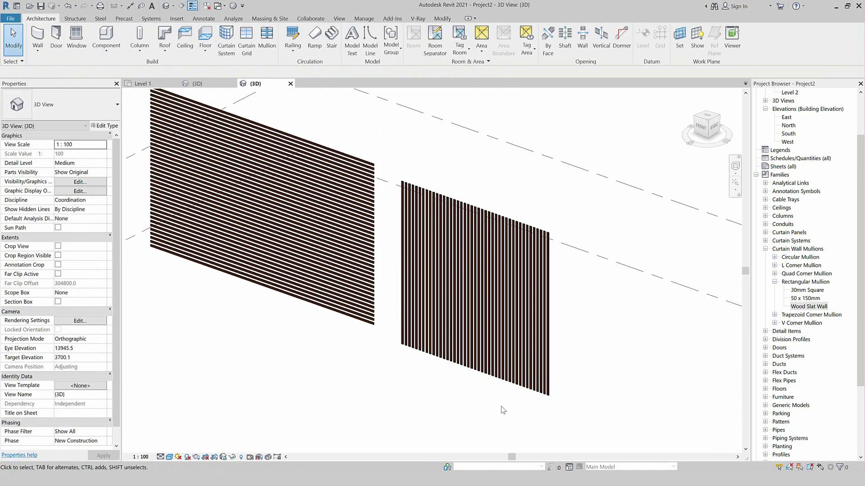
scroll(470, 383, down, 2)
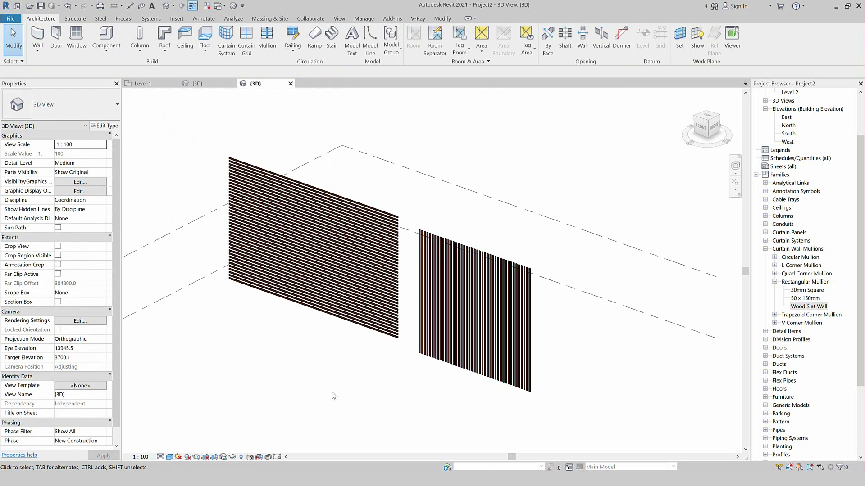
scroll(315, 383, up, 1)
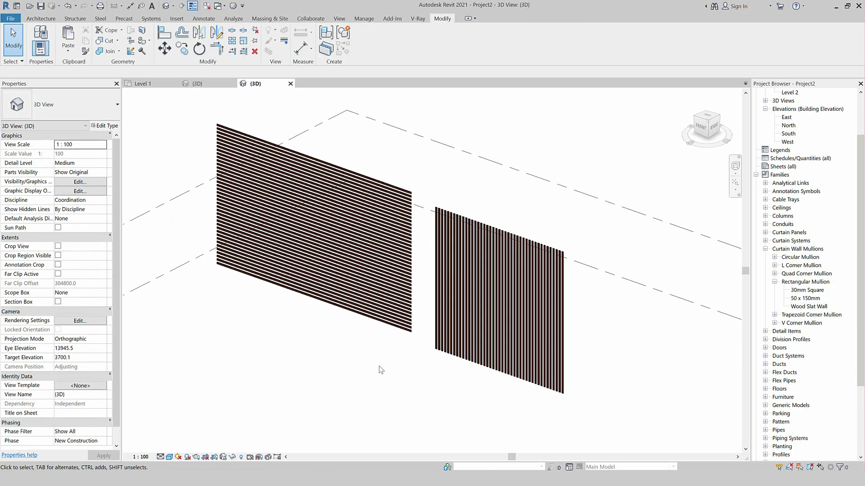
Step: Paste the horizontal slat wall into the villa's {3D} view, accepting the duplicate types
click(406, 327)
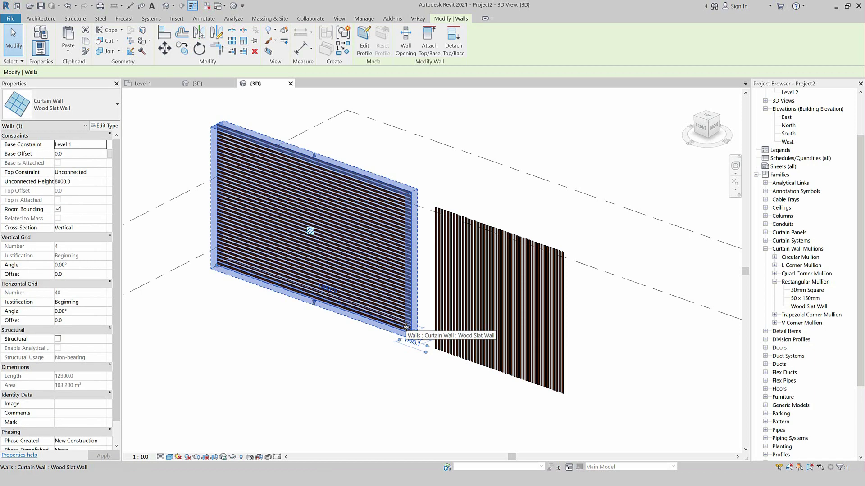
click(197, 84)
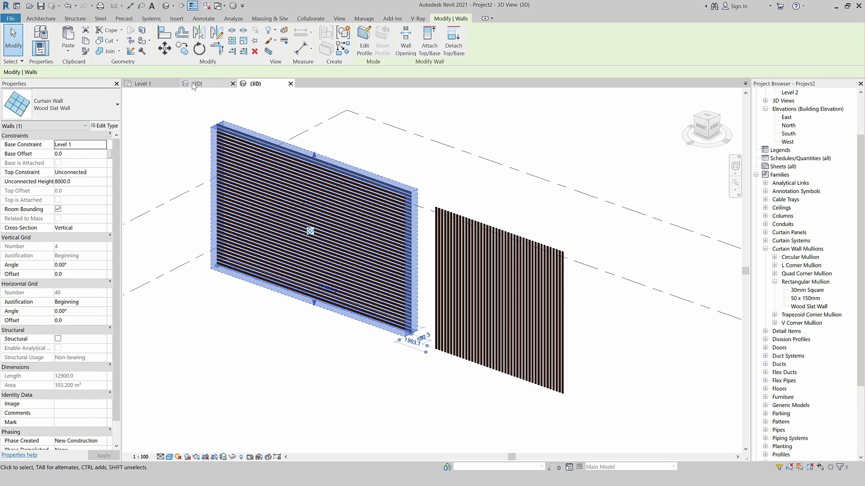
key(ctrl+v)
click(488, 308)
click(459, 282)
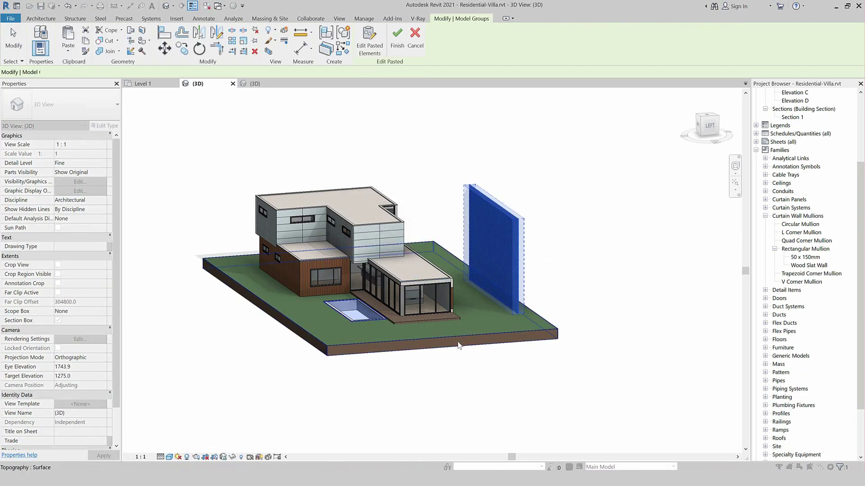
Step: Rotate the pasted slat wall 90° in the Top view using RO
click(708, 119)
key(r)
key(o)
click(598, 271)
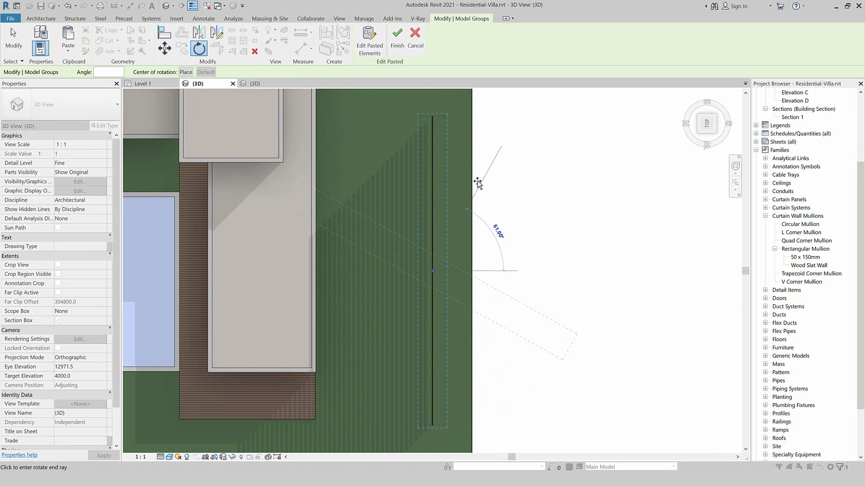
click(436, 144)
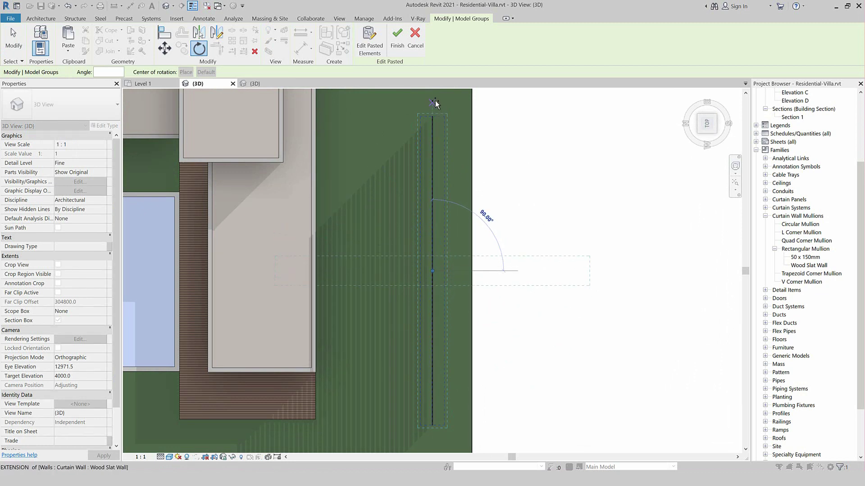
Step: Move the slat wall below the building along the deck and finish pasting
scroll(450, 220, down, 1)
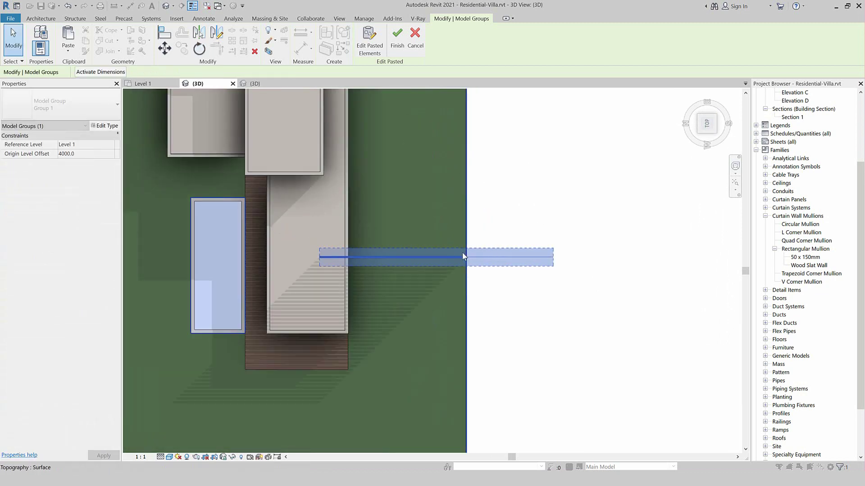
drag(438, 265, 342, 355)
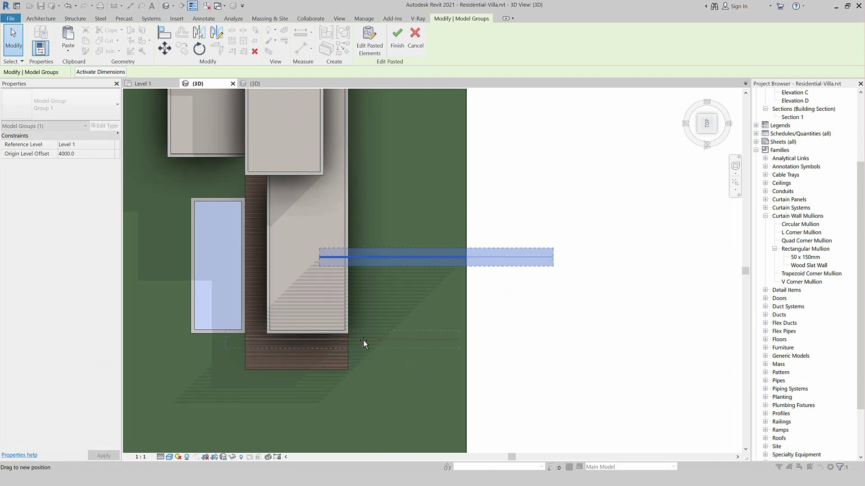
scroll(342, 355, up, 1)
click(397, 38)
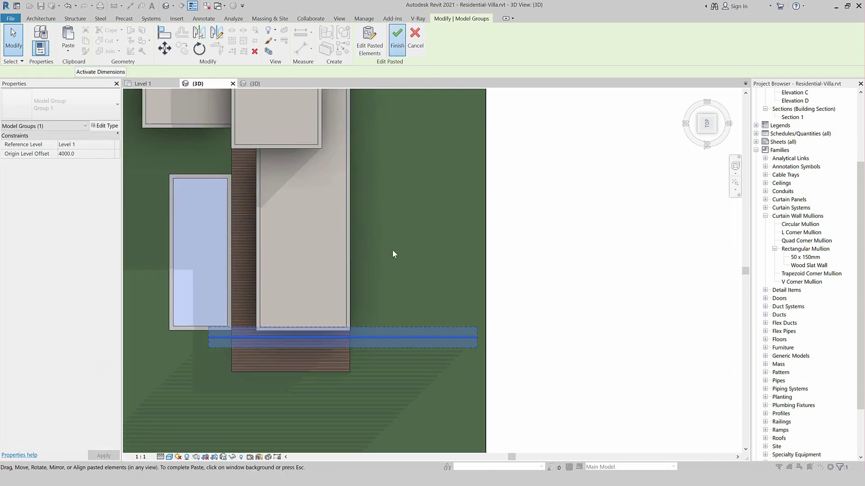
click(216, 338)
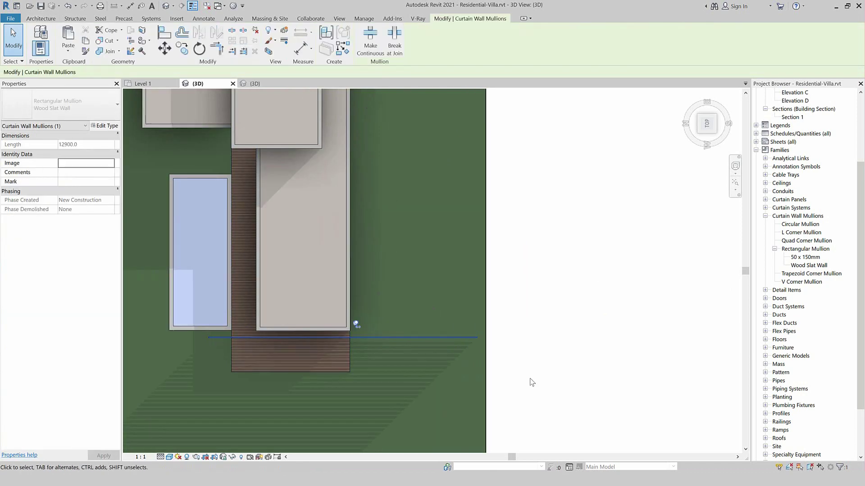
shift+middle_drag(522, 369, 496, 319)
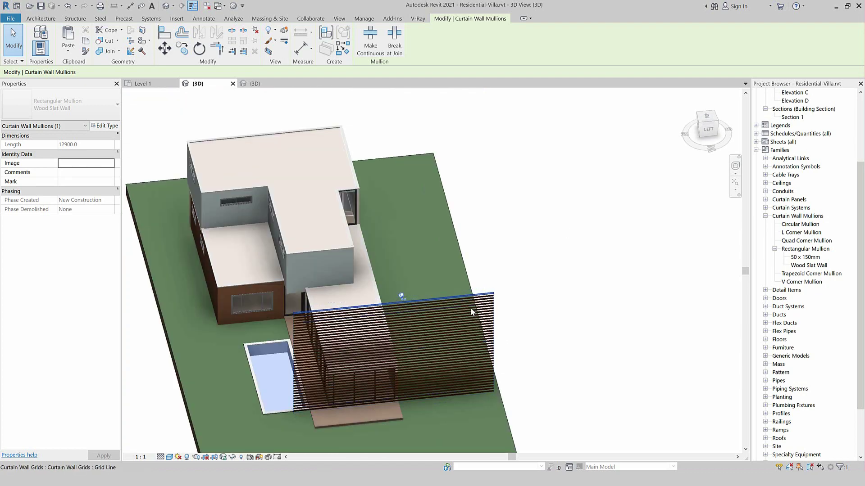
click(491, 296)
click(708, 130)
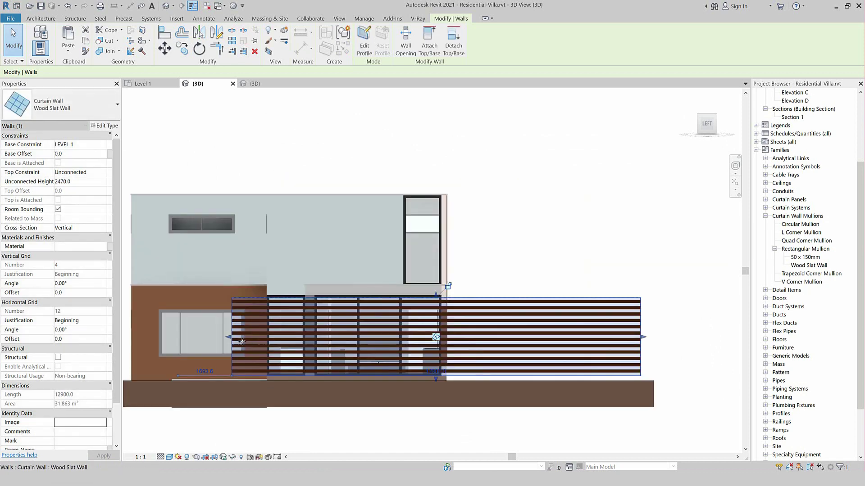
Step: Shorten the slat wall to 1260 by dragging both its end grips
drag(242, 342, 404, 341)
drag(478, 337, 441, 338)
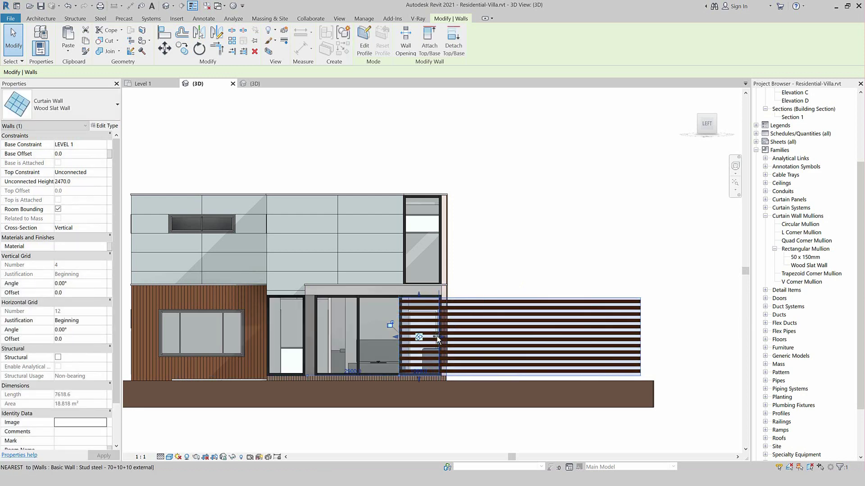
click(712, 136)
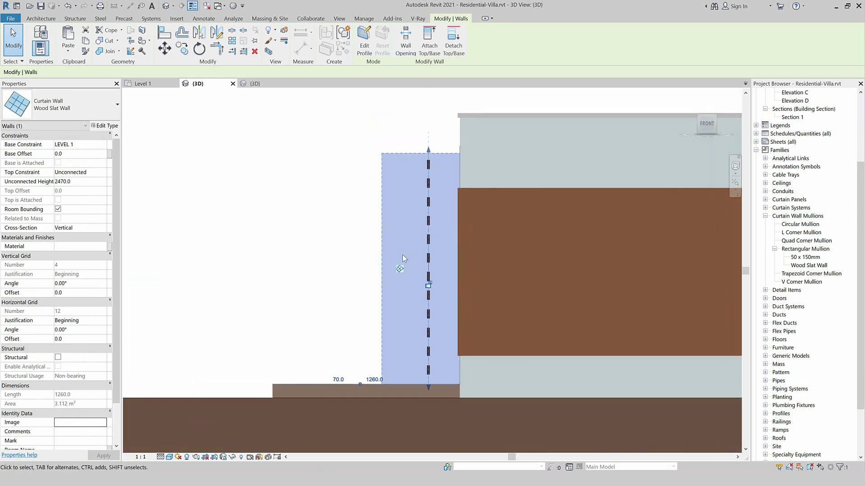
Step: Move the slat wall with MV so it lines up with the villa's wall edge
key(m)
key(v)
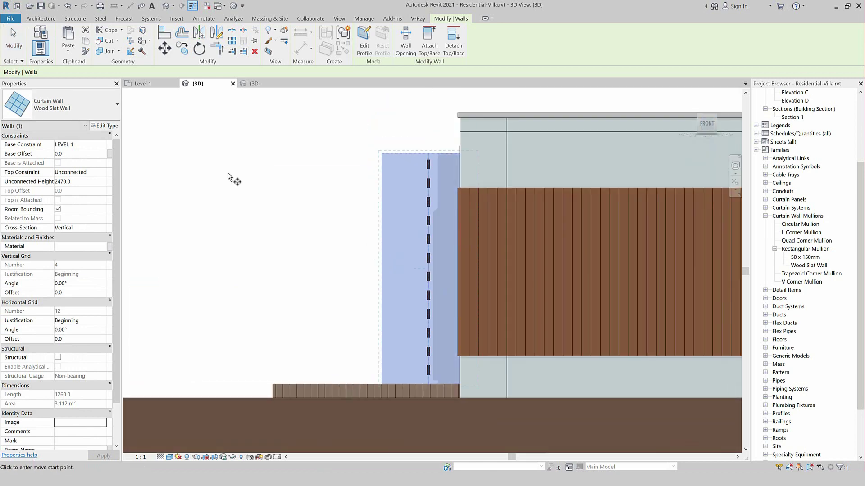
scroll(405, 371, up, 2)
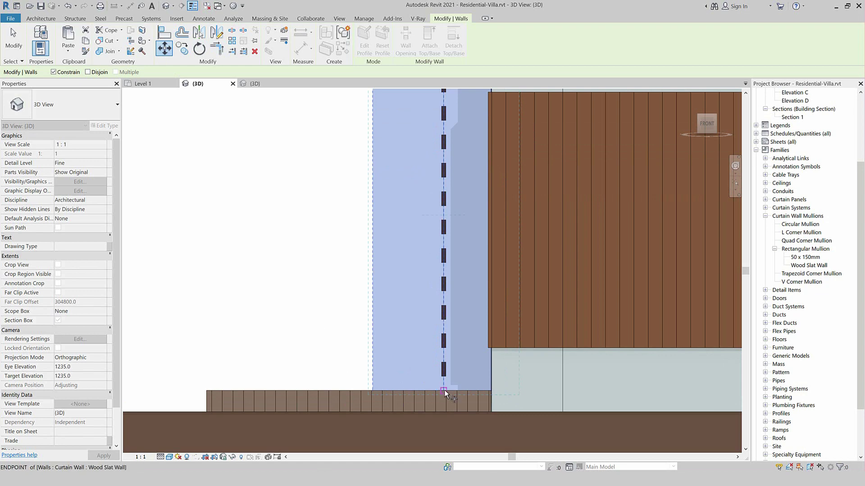
click(492, 389)
scroll(493, 393, up, 3)
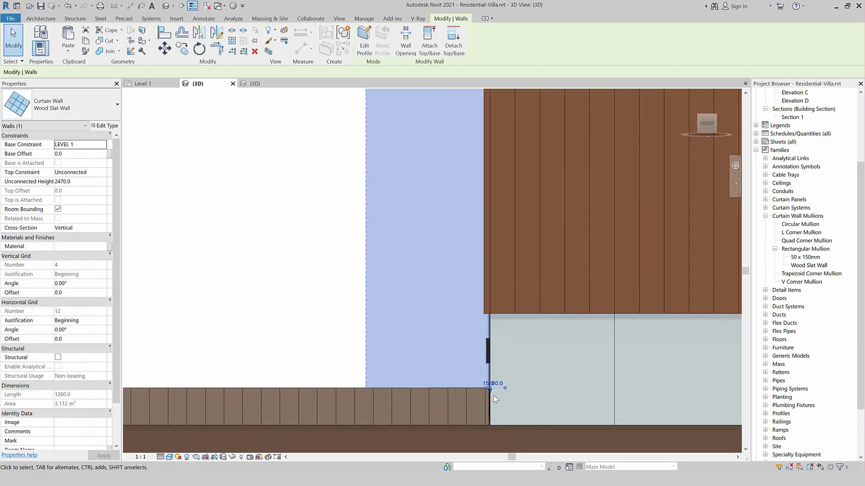
scroll(289, 300, up, 1)
click(290, 297)
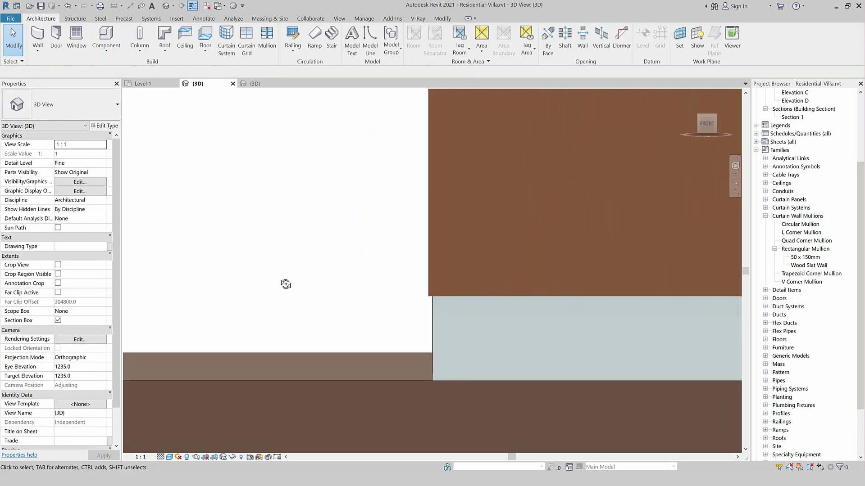
Step: Isolate the sliding door curtain wall and the wood slat wall in the view
scroll(285, 283, down, 5)
shift+middle_drag(411, 354, 407, 340)
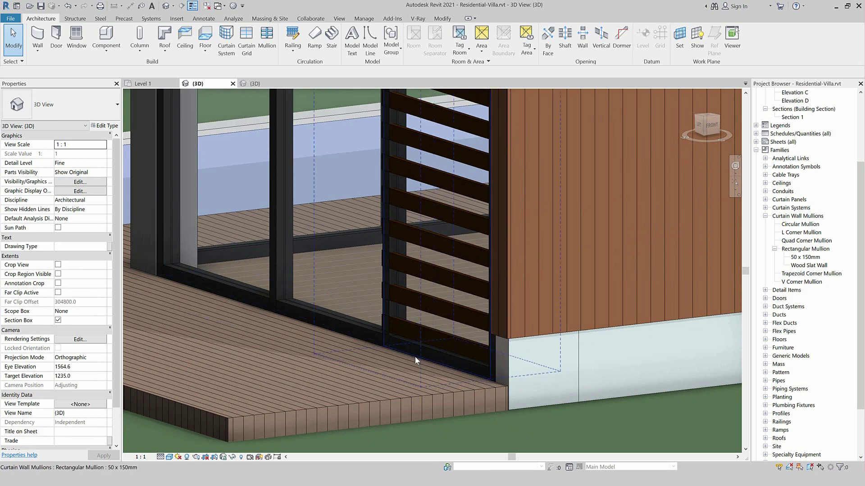
scroll(415, 356, down, 3)
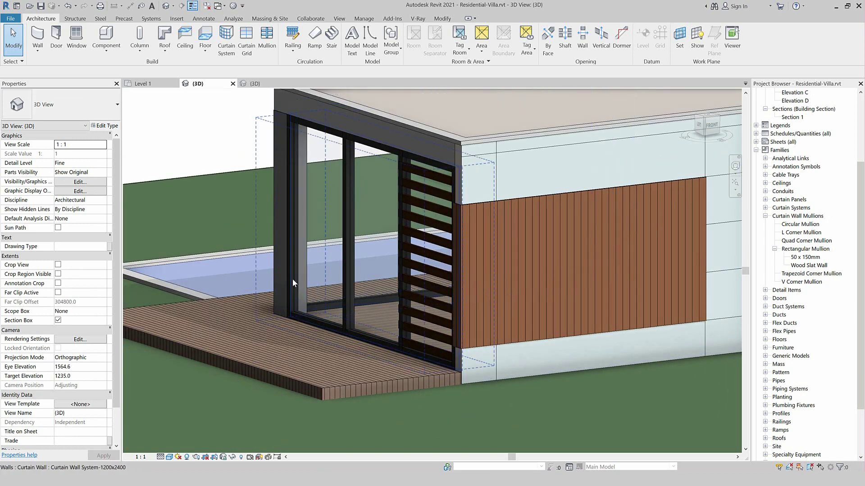
click(293, 280)
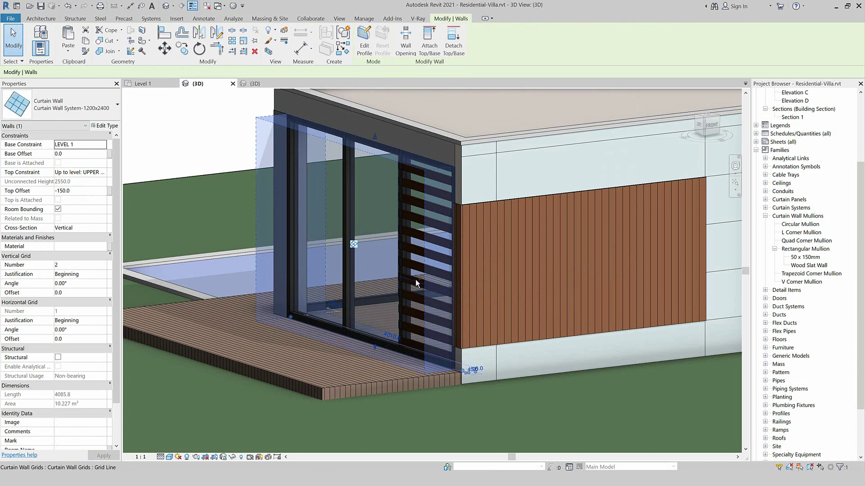
ctrl+click(379, 279)
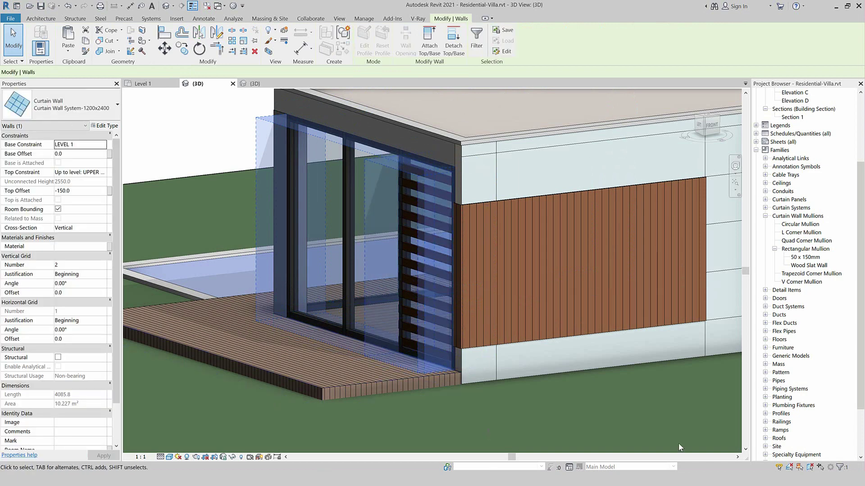
click(232, 457)
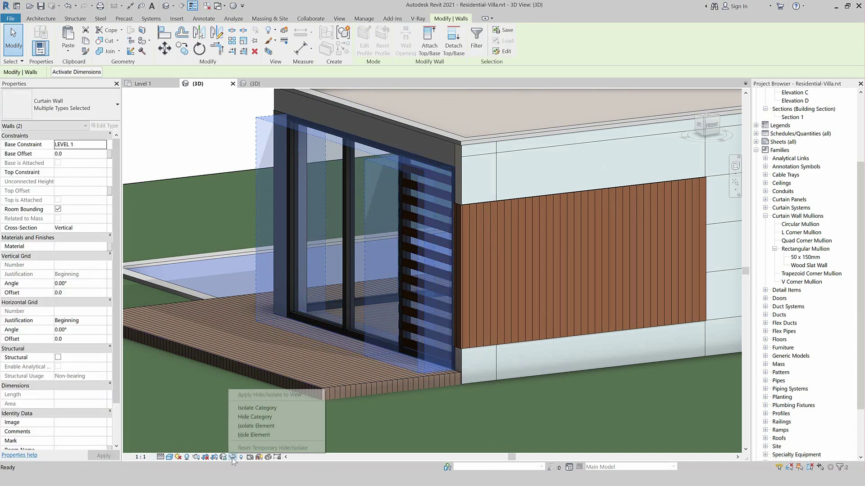
click(254, 426)
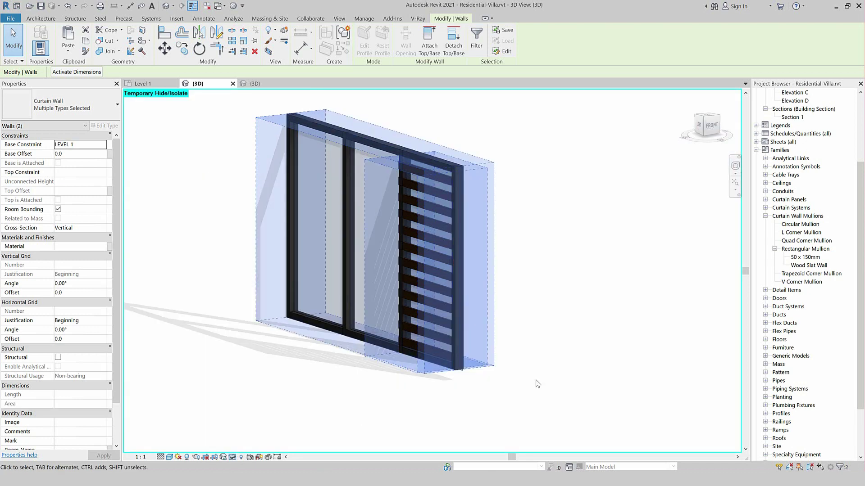
click(538, 384)
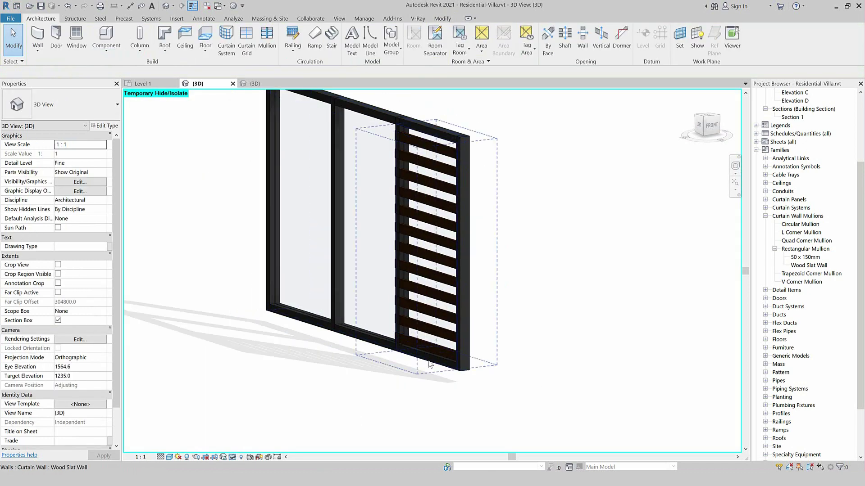
Step: From the left view, raise the slat wall's base offset to 80
click(700, 125)
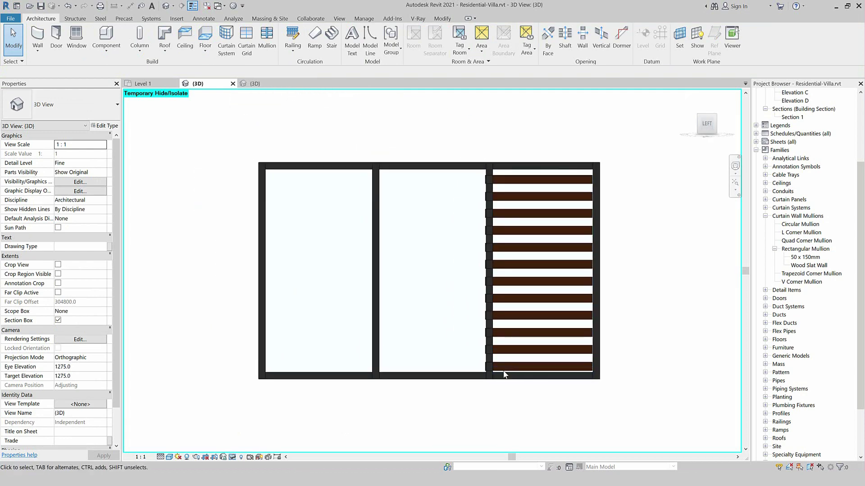
click(505, 361)
scroll(489, 315, up, 1)
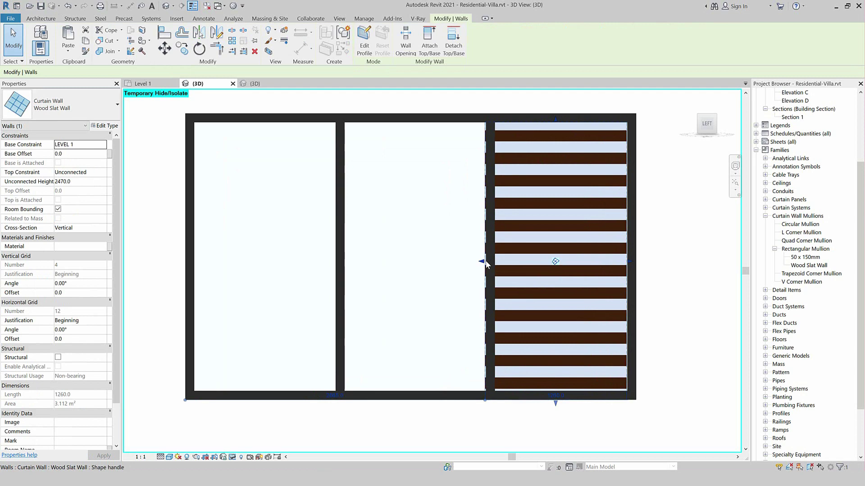
scroll(561, 128, up, 2)
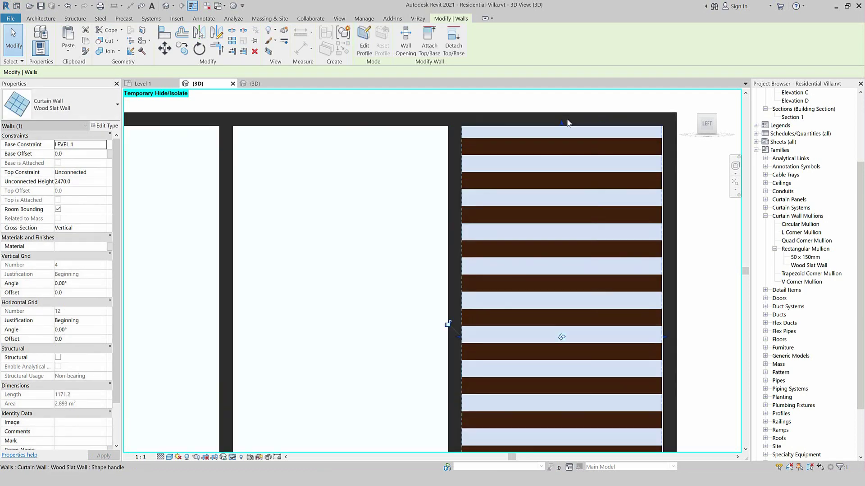
scroll(557, 130, up, 2)
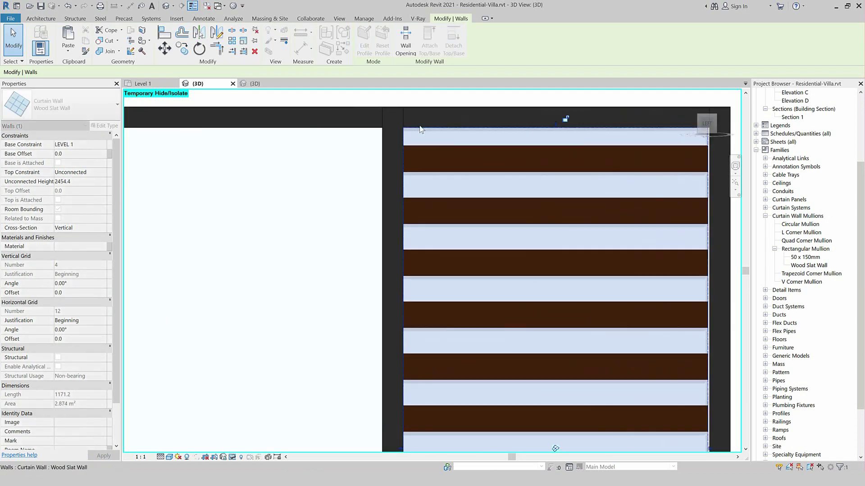
scroll(563, 124, down, 3)
scroll(420, 337, up, 2)
drag(420, 334, 419, 318)
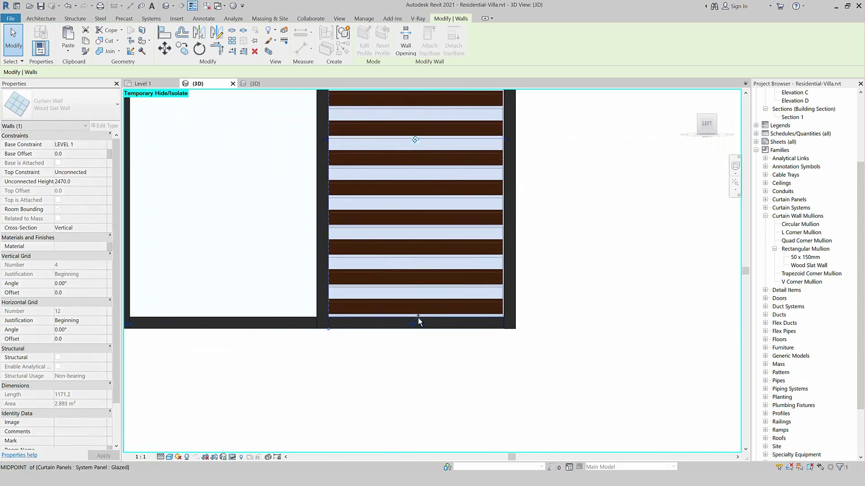
scroll(493, 365, down, 2)
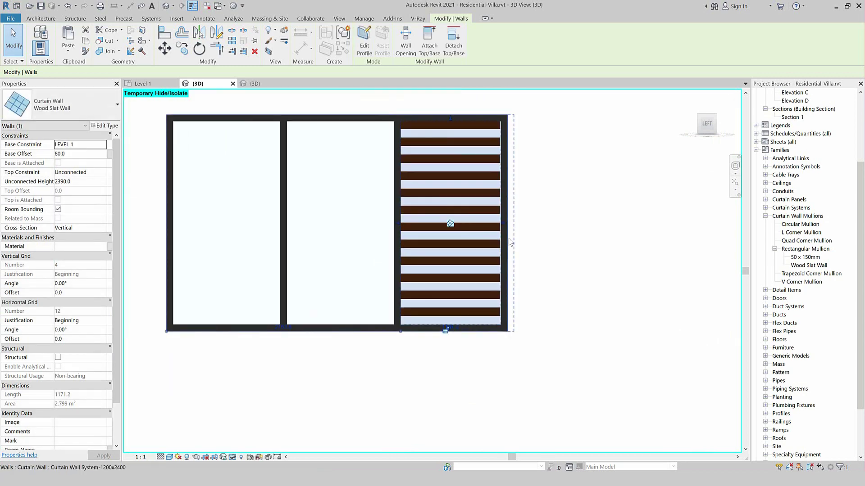
scroll(493, 252, up, 2)
scroll(490, 247, up, 2)
key(Escape)
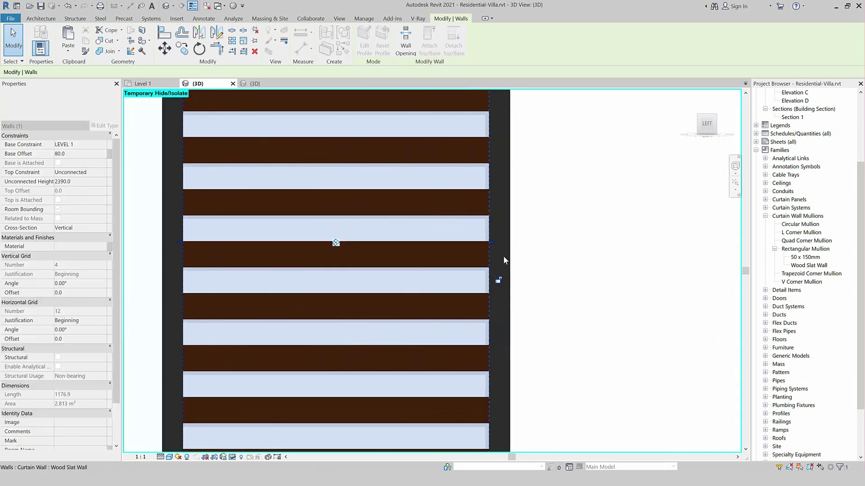
scroll(504, 256, down, 3)
scroll(588, 255, down, 1)
scroll(589, 255, down, 2)
mouse_move(594, 278)
shift+middle_down()
mouse_move(543, 337)
mouse_move(563, 342)
shift+middle_up()
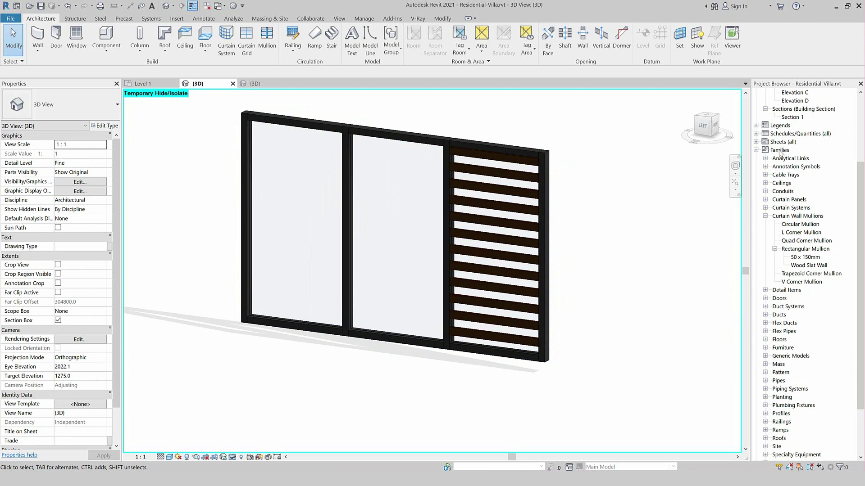
double_click(806, 266)
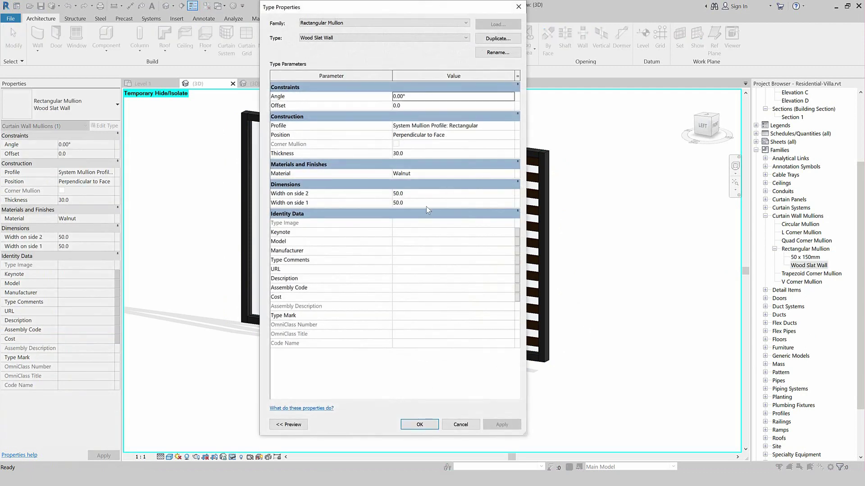
Step: Set the Wood Slat Wall mullion widths on both sides to 20
click(415, 194)
text(20)
click(417, 203)
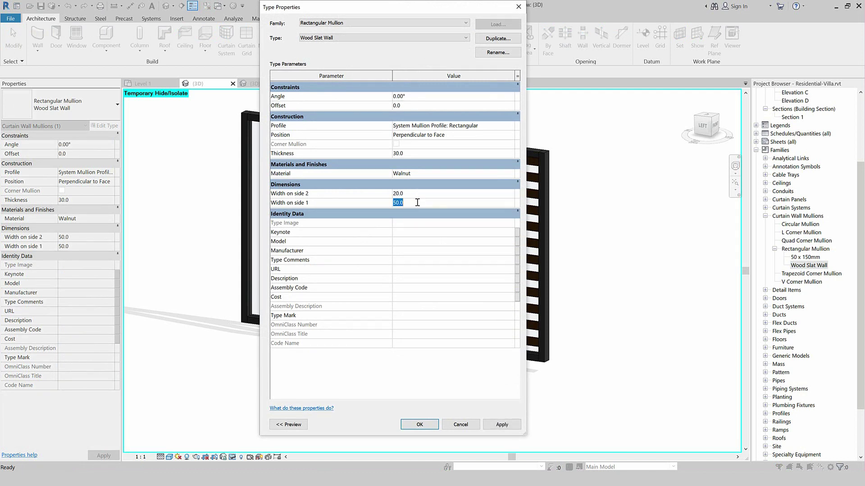
text(20)
click(502, 424)
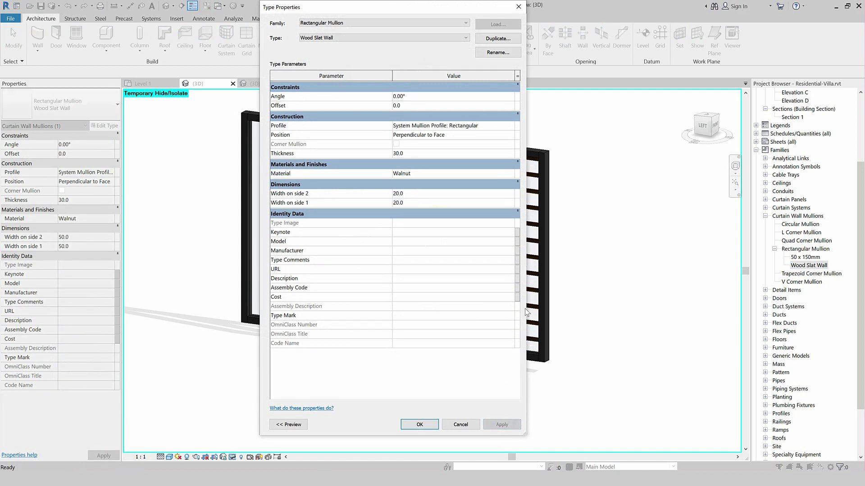
click(419, 424)
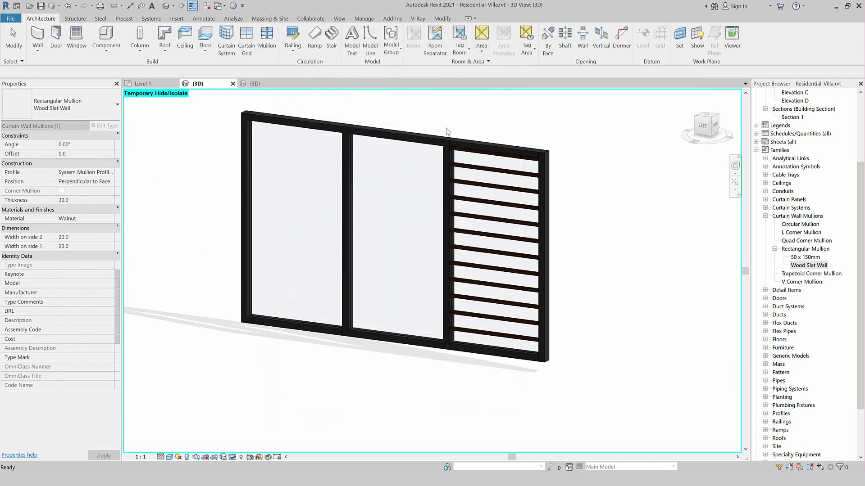
key(Escape)
Step: Set the slat wall's horizontal grid spacing to 100
click(508, 187)
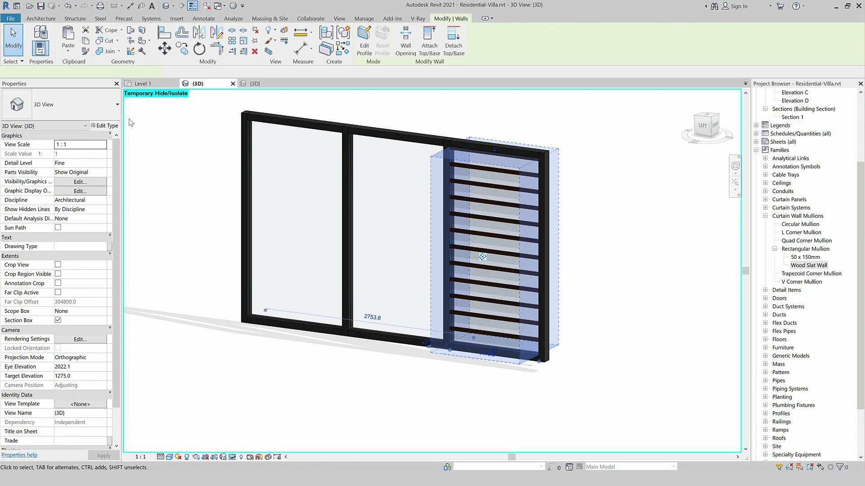
click(105, 126)
click(425, 212)
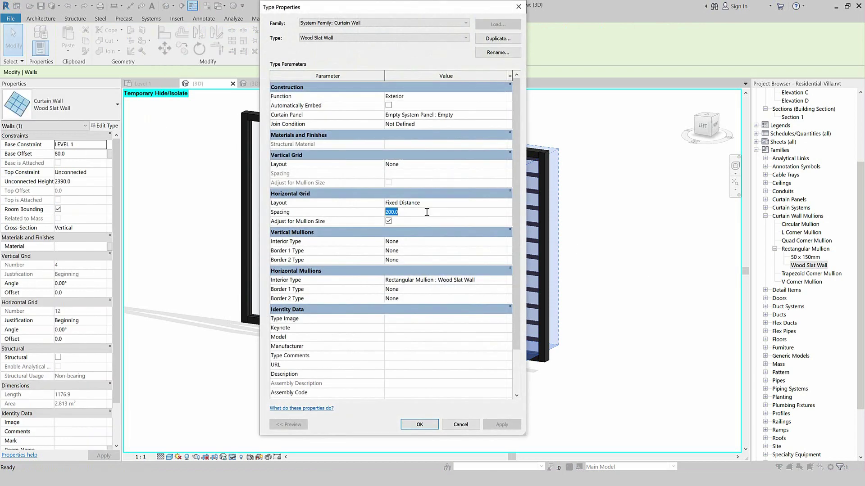
text(100)
click(419, 424)
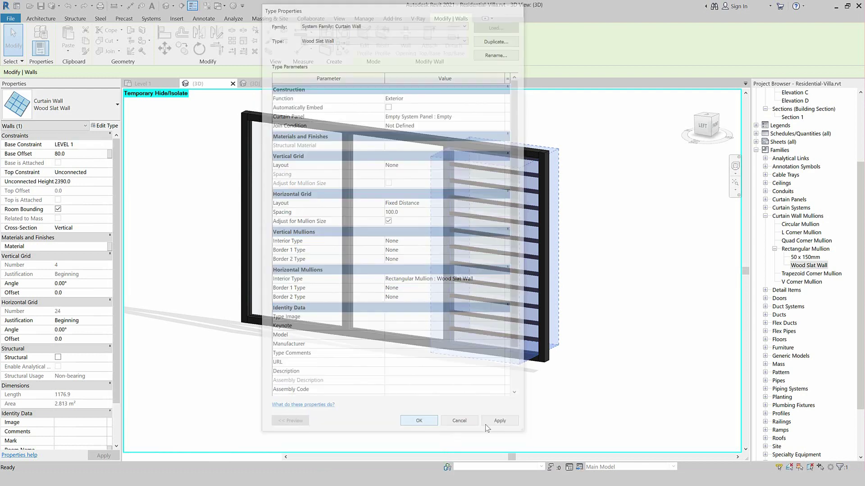
click(514, 419)
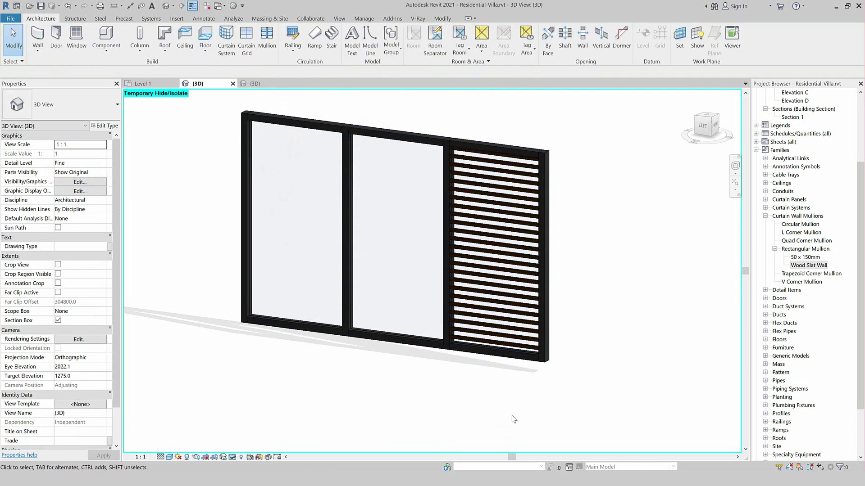
click(232, 457)
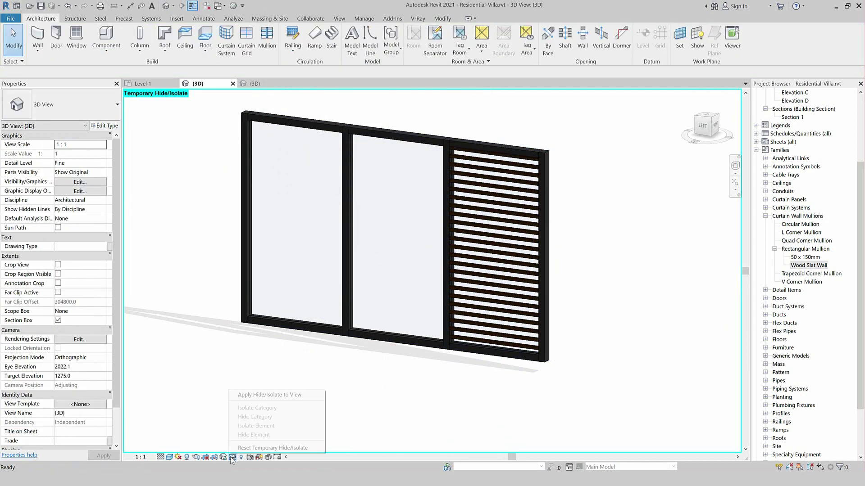
Step: Reset Temporary Hide/Isolate and zoom out to show the whole villa with the denser slats
click(253, 448)
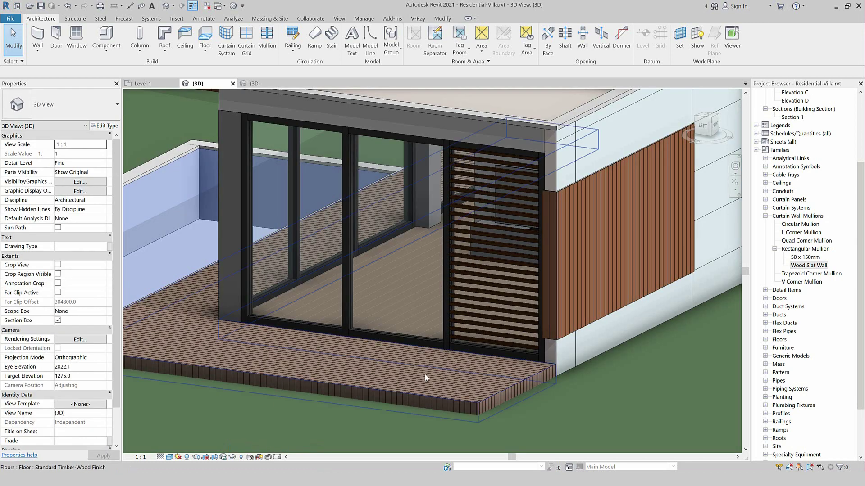
scroll(426, 377, down, 3)
scroll(318, 366, down, 1)
scroll(415, 366, up, 1)
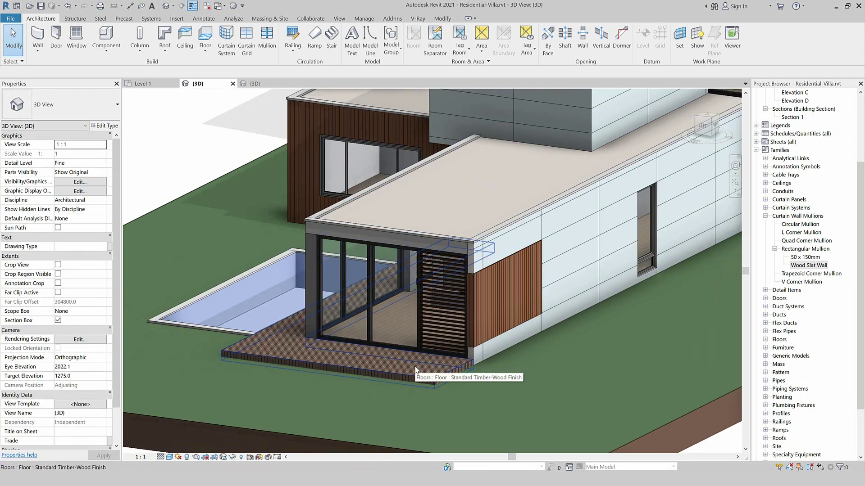